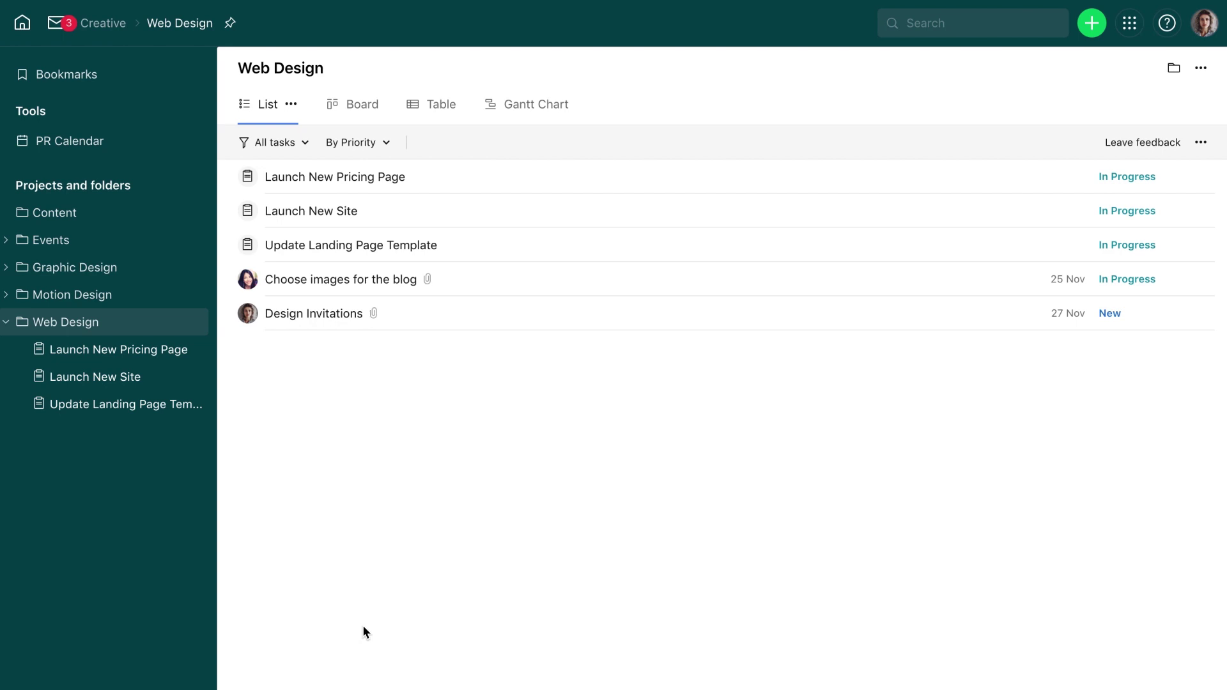
Expand the spaces column beside the Web Design task list
{"action": "left_click", "coordinate": [159, 674]}
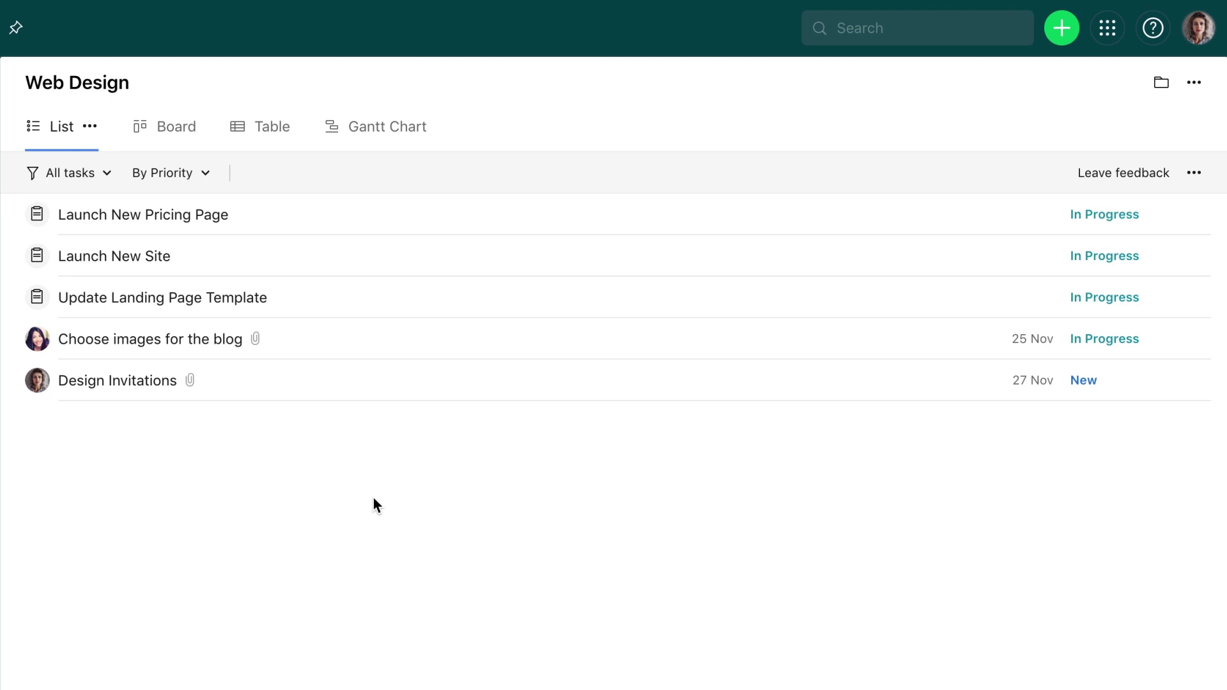
Set Design Invitations to In Progress and display its shareable task link
{"action": "left_click", "coordinate": [447, 385]}
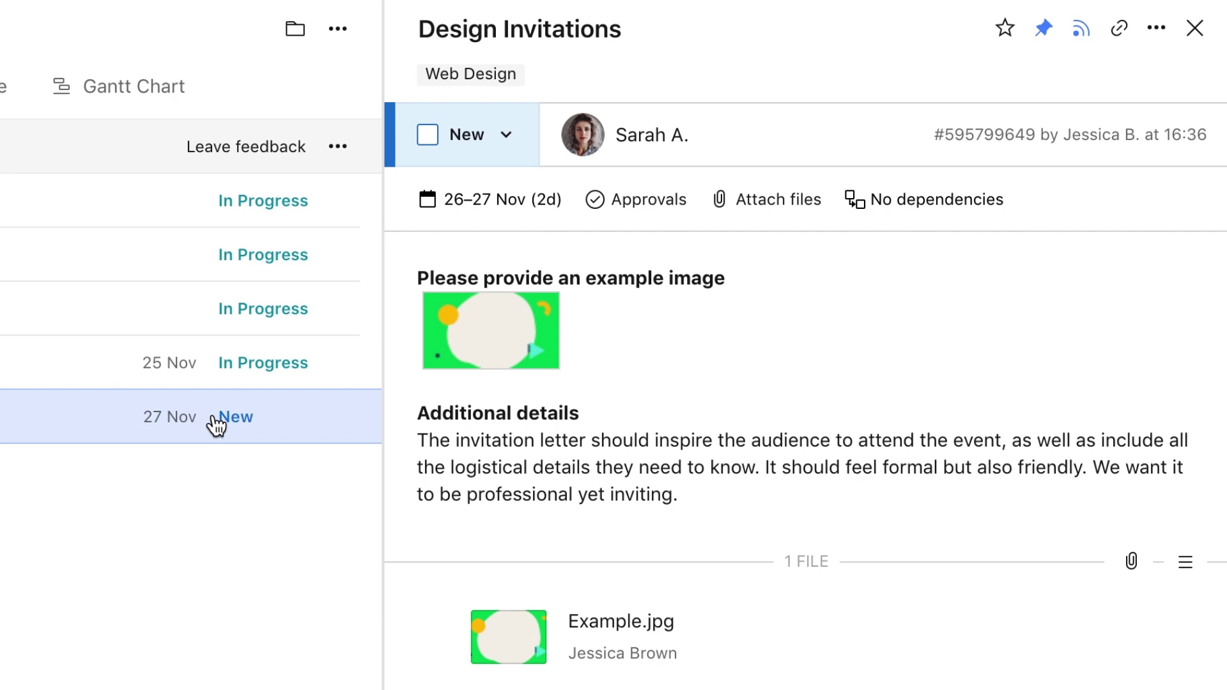
{"action": "left_click", "coordinate": [514, 144]}
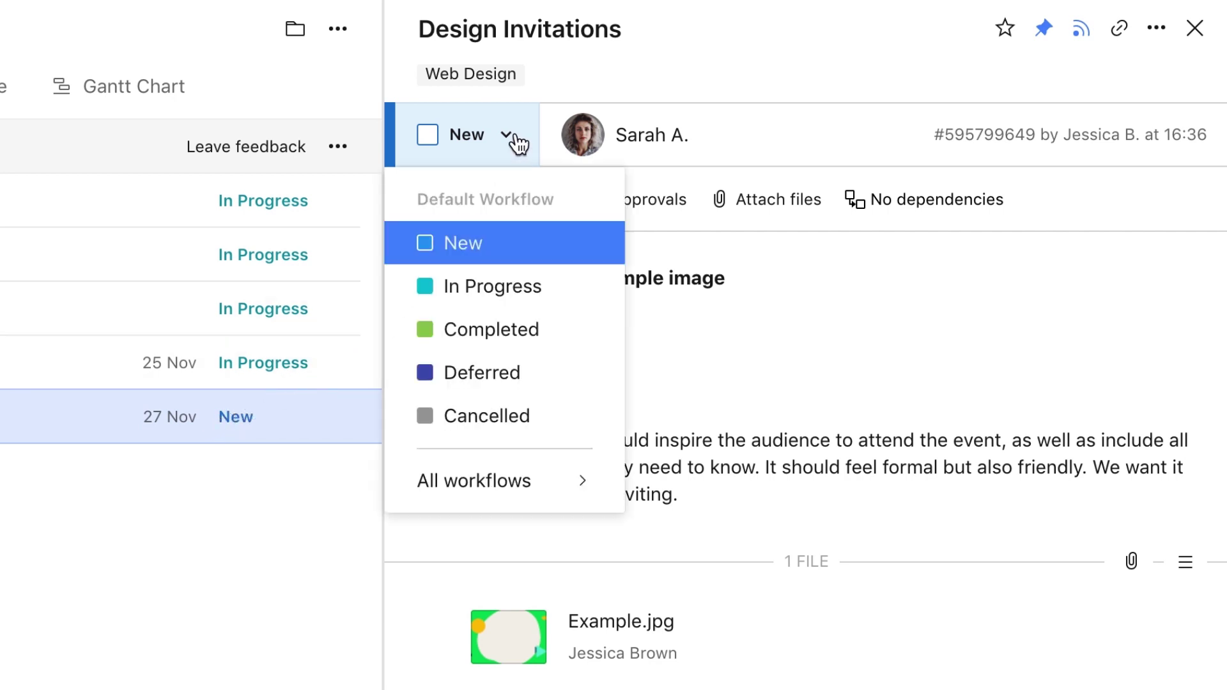
{"action": "left_click", "coordinate": [562, 303]}
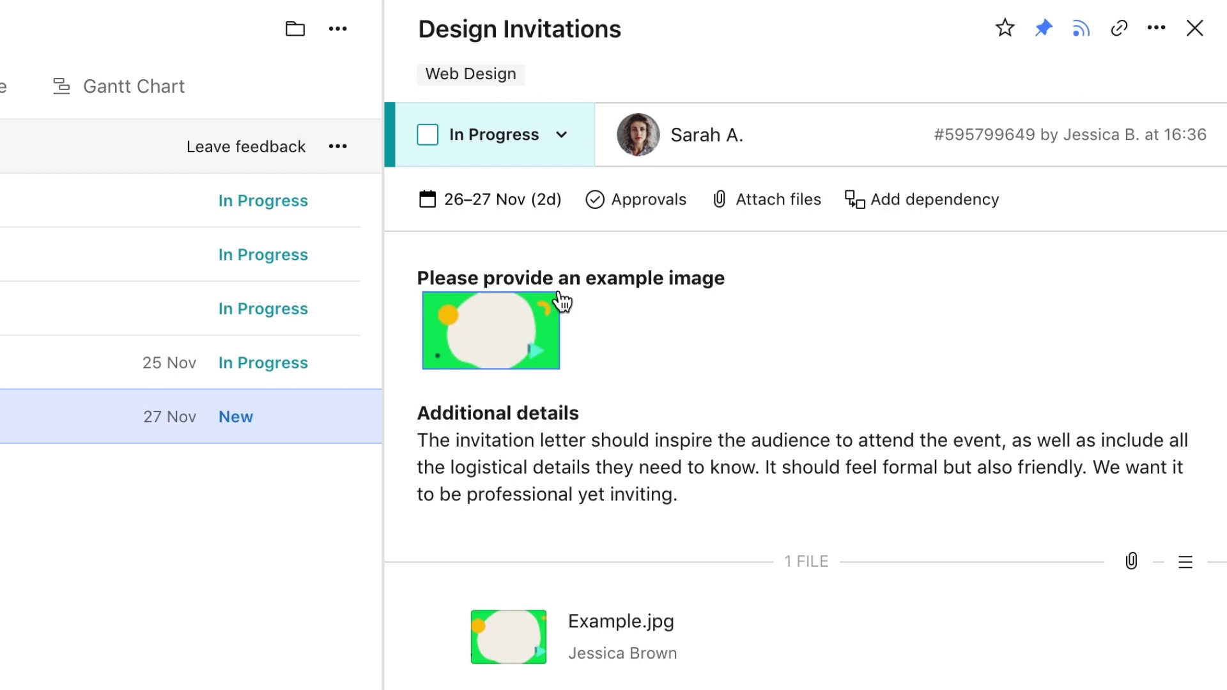
{"action": "left_click", "coordinate": [1120, 37]}
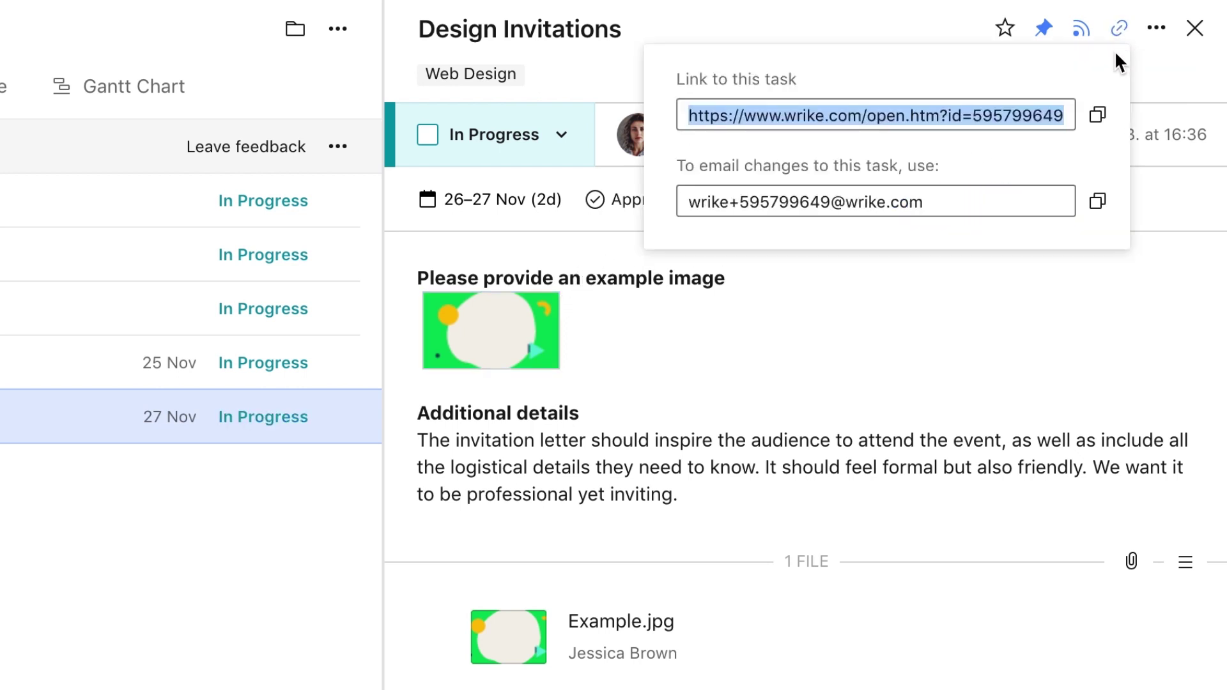
Copy the task link and attach Invitation Front side.jpg from the computer to a comment
{"action": "left_click", "coordinate": [1100, 118]}
{"action": "scroll", "coordinate": [1095, 109], "scroll_direction": "down", "scroll_amount": 5}
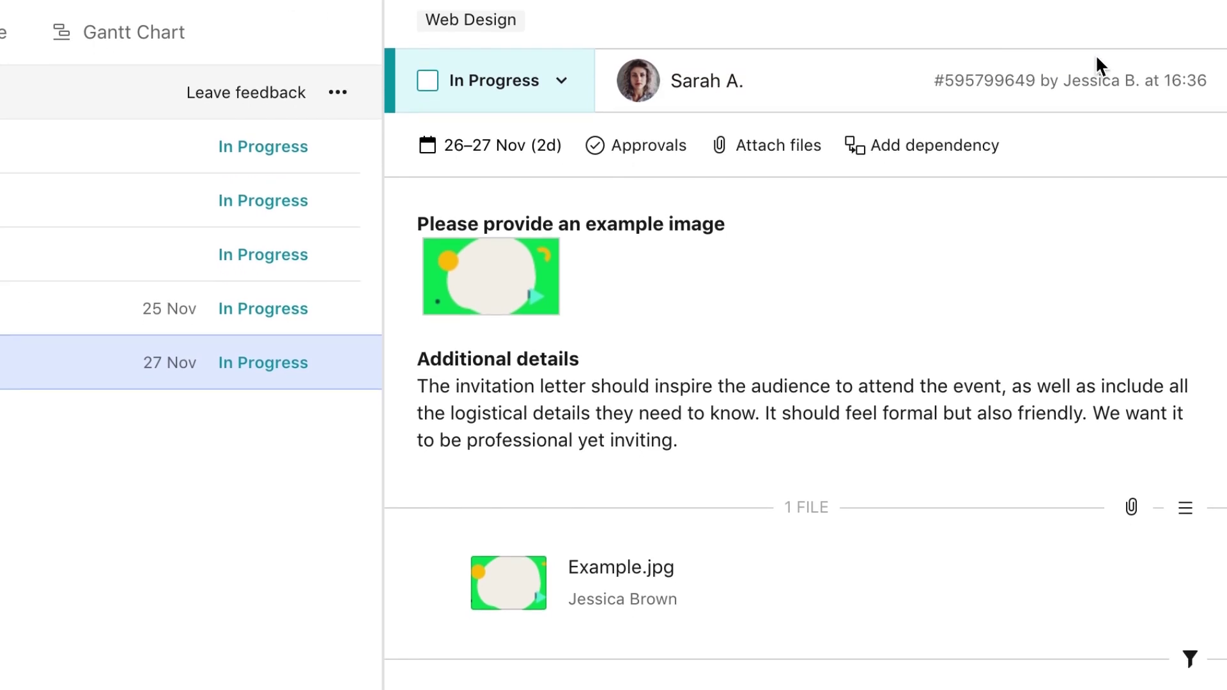
{"action": "scroll", "coordinate": [868, 250], "scroll_direction": "down", "scroll_amount": 3}
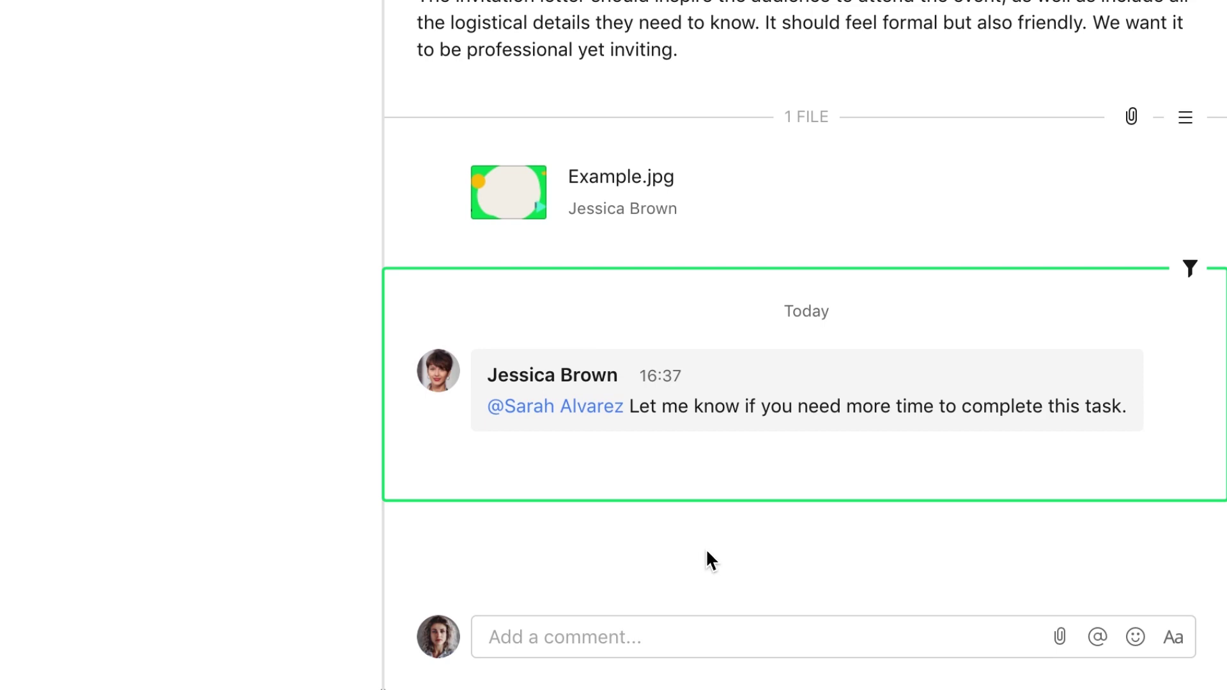
{"action": "left_click", "coordinate": [1059, 637]}
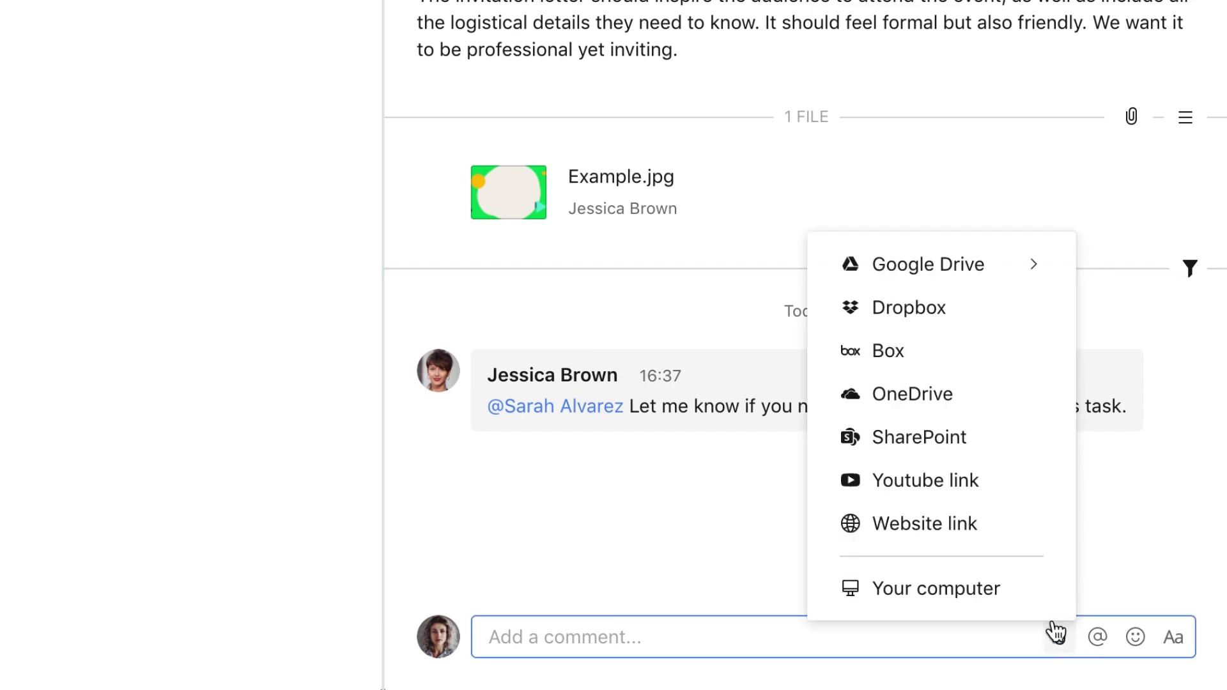
{"action": "left_click", "coordinate": [1043, 600]}
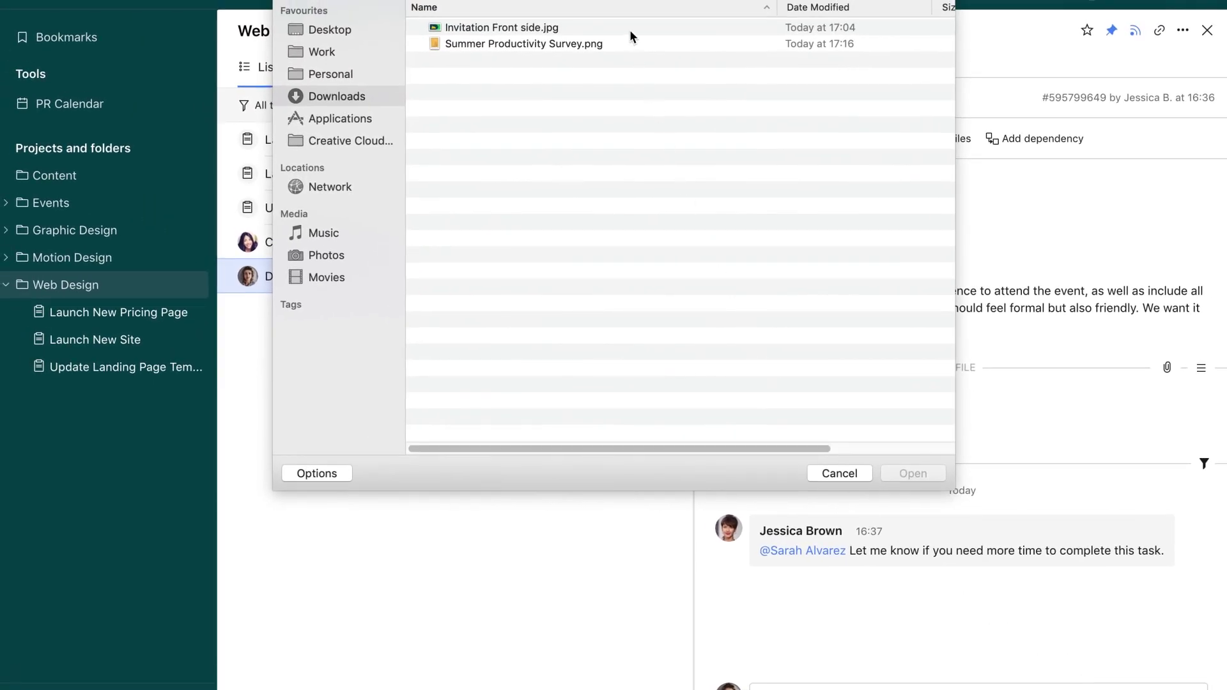
{"action": "double_click", "coordinate": [631, 30]}
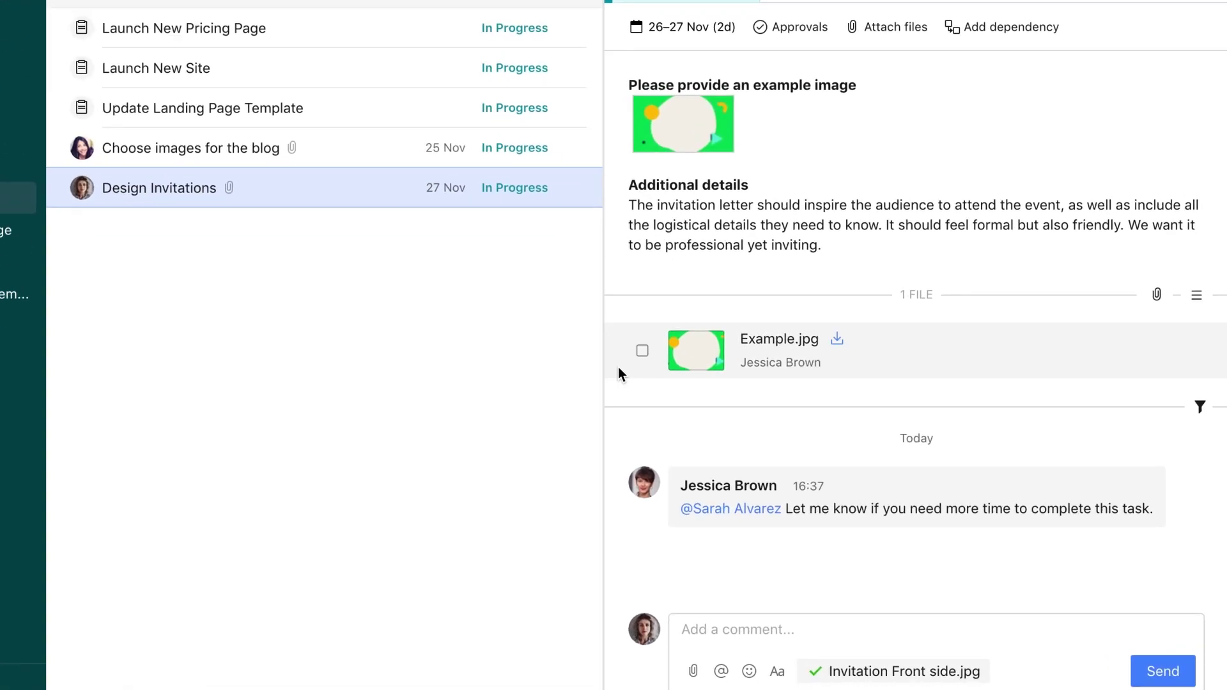
Mention the teammate and post the comment 'Please take a look!'
{"action": "left_click", "coordinate": [793, 652]}
{"action": "type", "text": "@Jessi"}
{"action": "key", "text": "Return"}
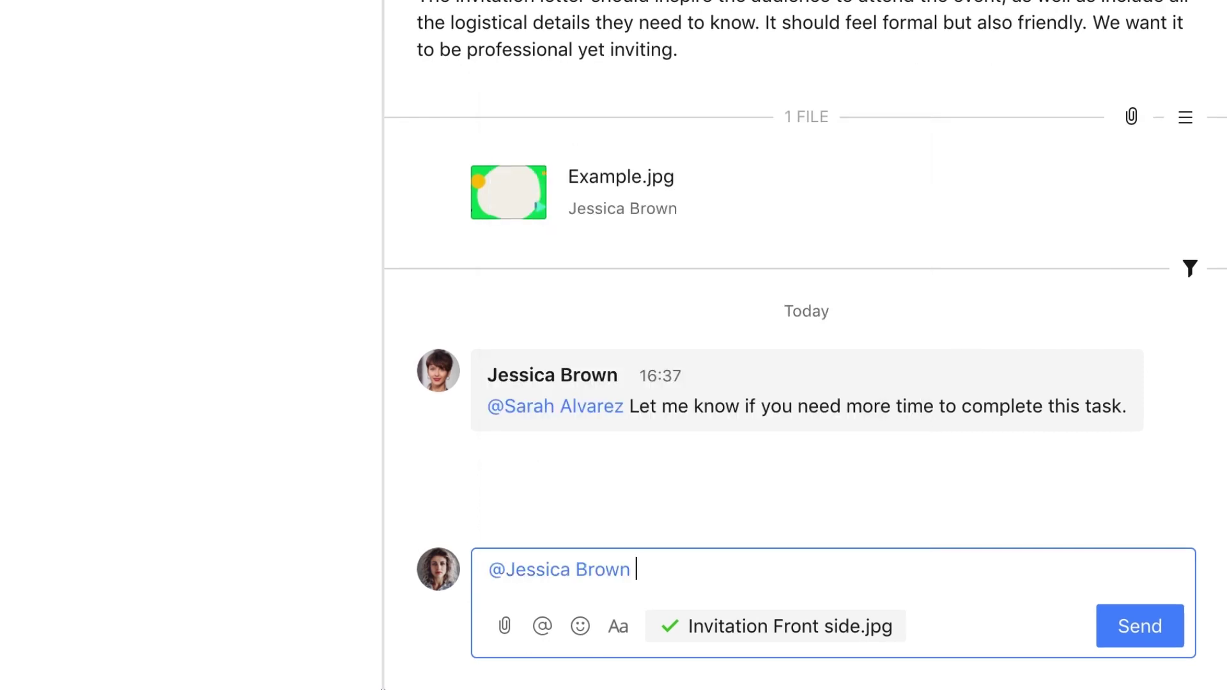
{"action": "type", "text": "Please take a look!"}
{"action": "key", "text": "ctrl+Return"}
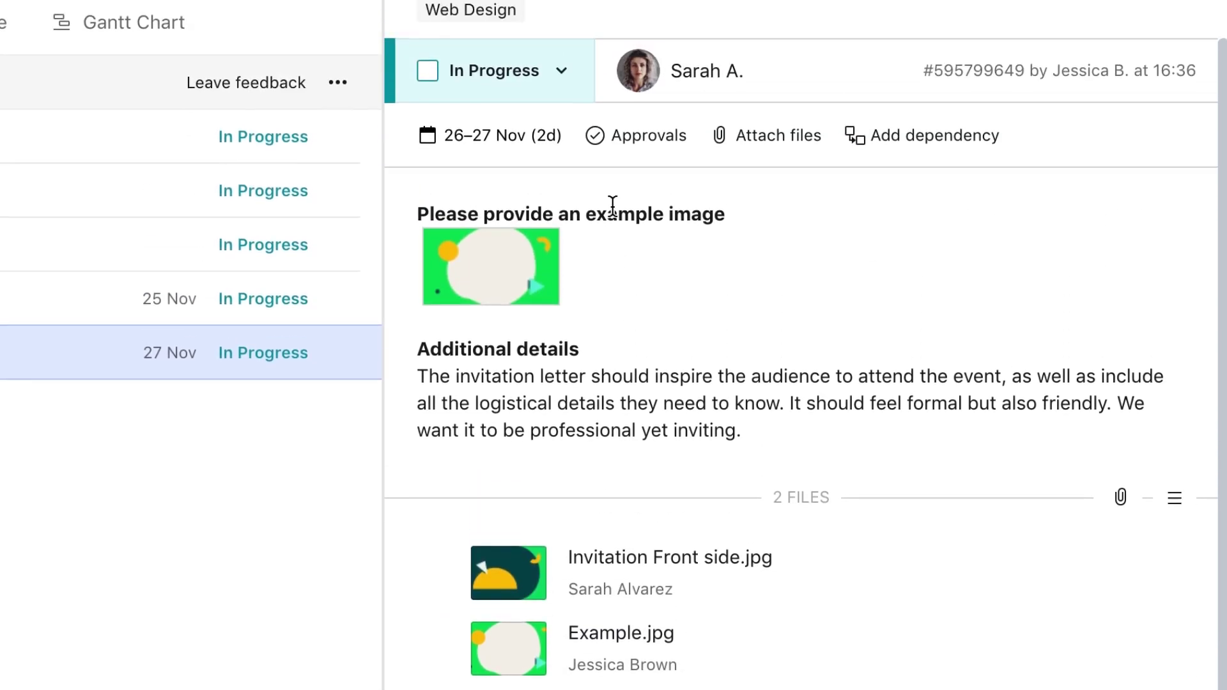
Start an approval on Design Invitations with one teammate as approver, due 17 Nov
{"action": "left_click", "coordinate": [636, 137]}
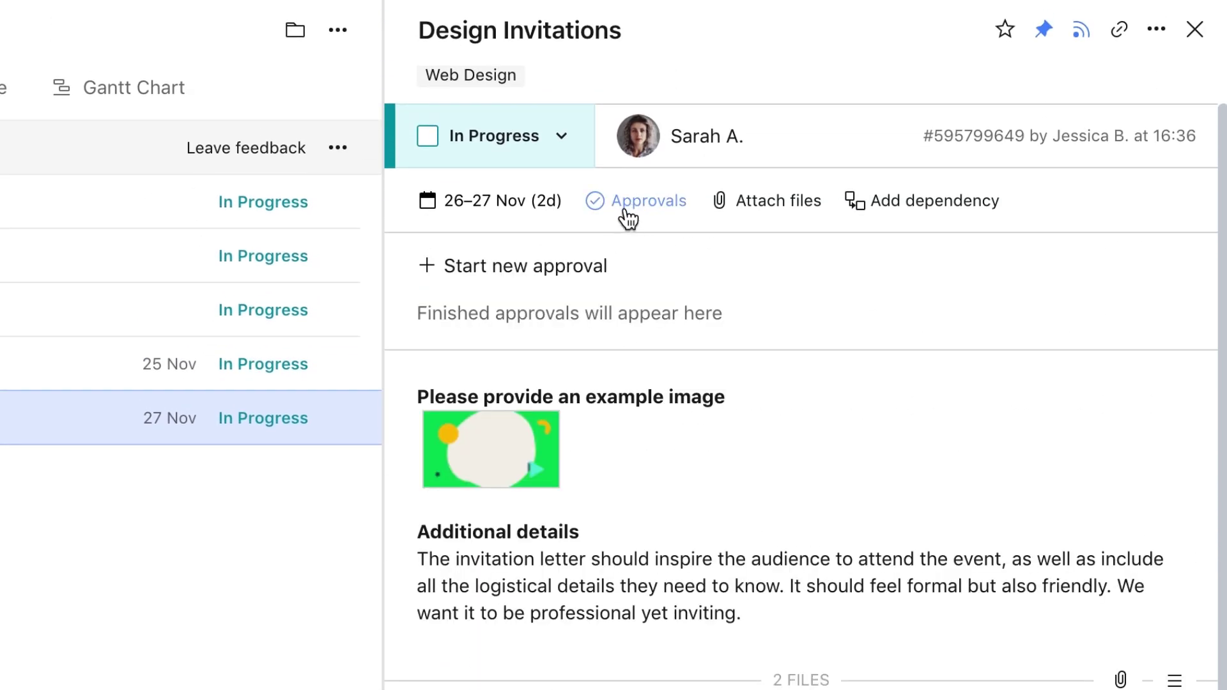
{"action": "left_click", "coordinate": [566, 265]}
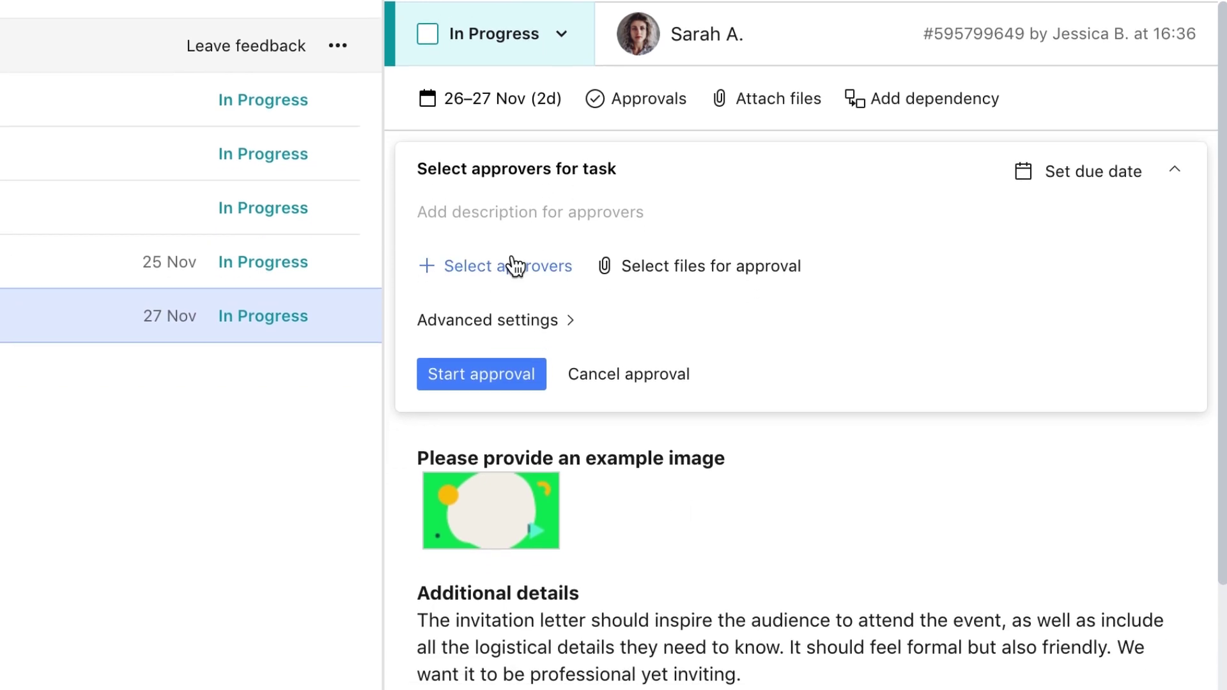
{"action": "left_click", "coordinate": [512, 309]}
{"action": "left_click", "coordinate": [440, 453]}
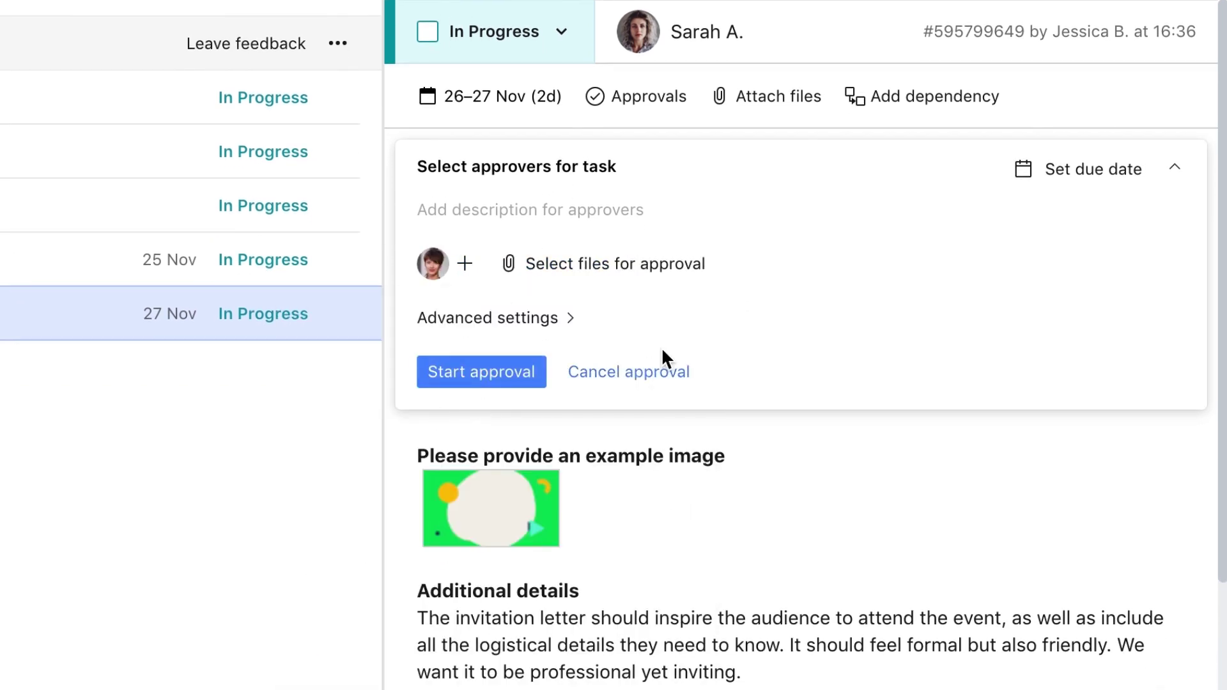
{"action": "left_click", "coordinate": [1081, 182]}
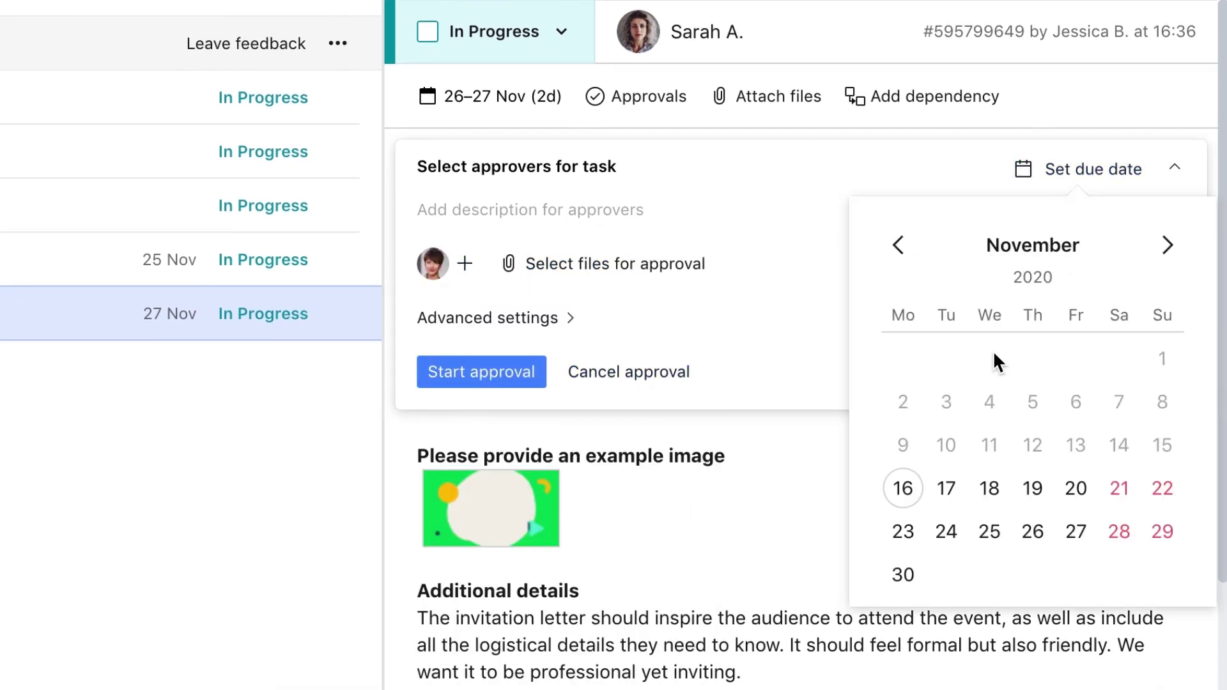
{"action": "left_click", "coordinate": [947, 489]}
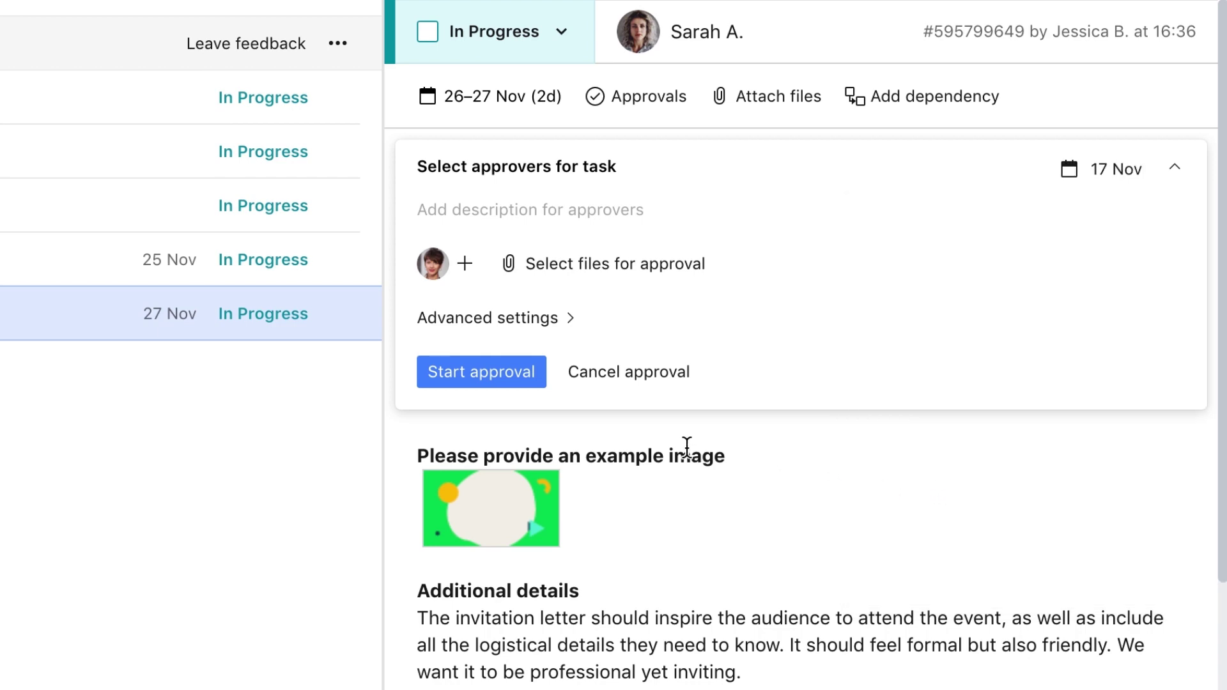
{"action": "left_click", "coordinate": [496, 380]}
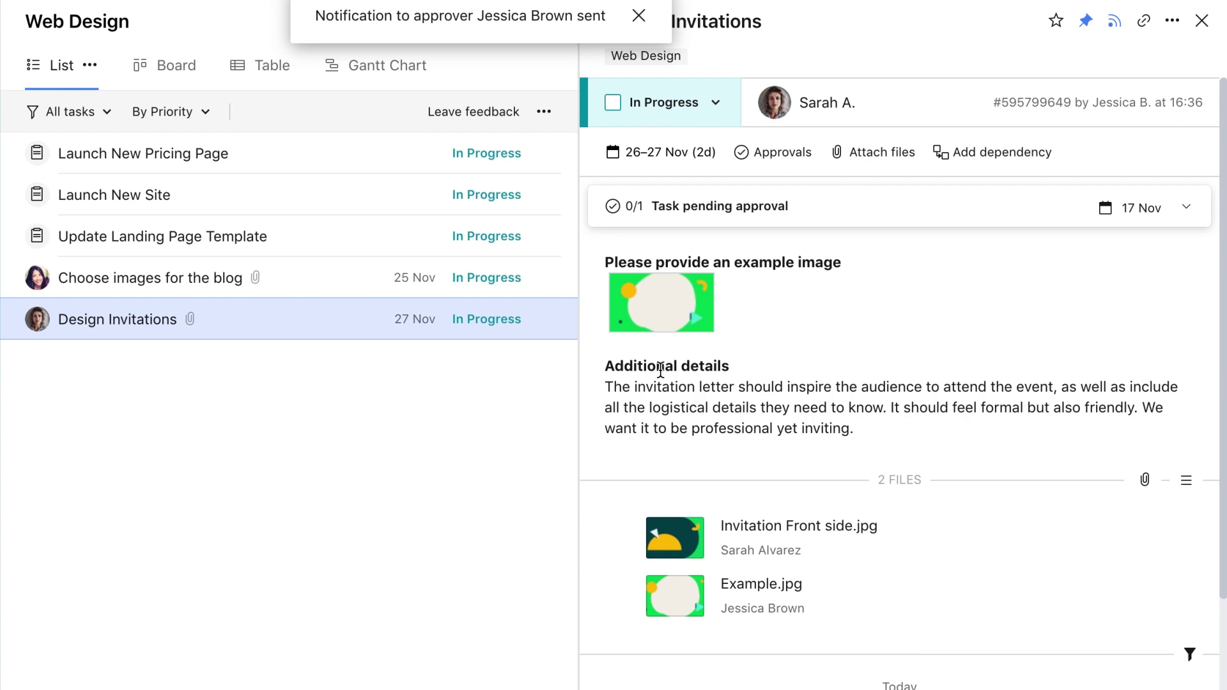
Approve the Choose images for the blog task with the comment 'I like these images!'
{"action": "left_click", "coordinate": [370, 280]}
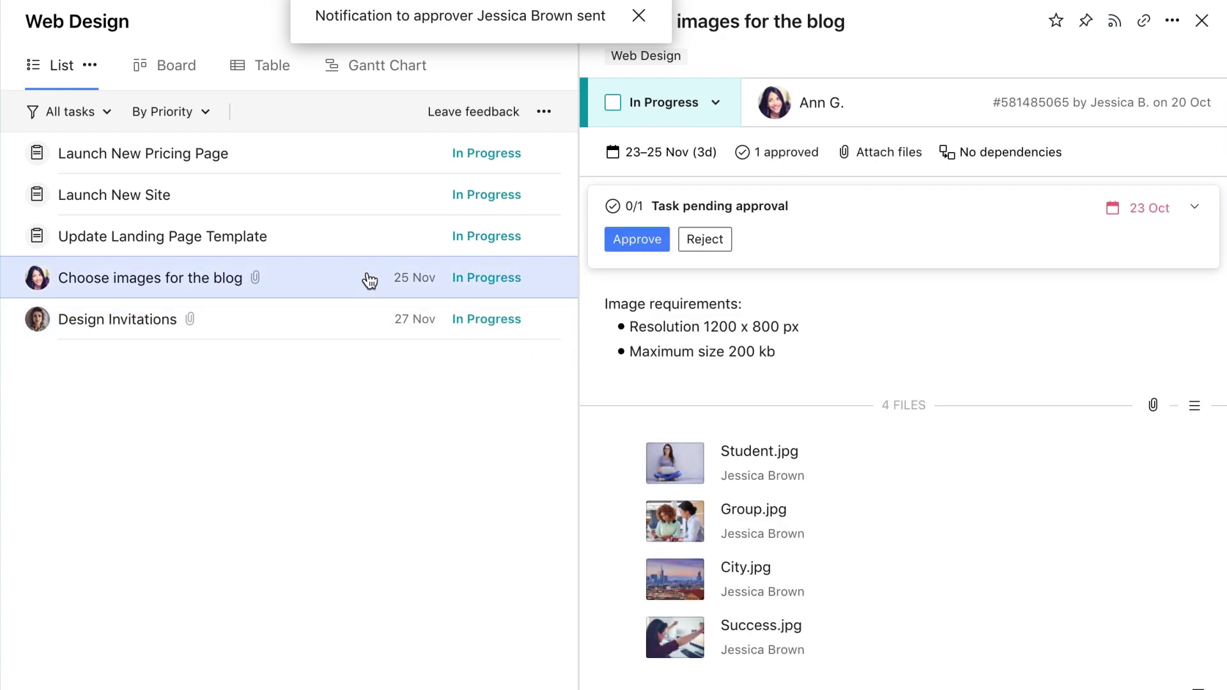
{"action": "mouse_move", "coordinate": [668, 466]}
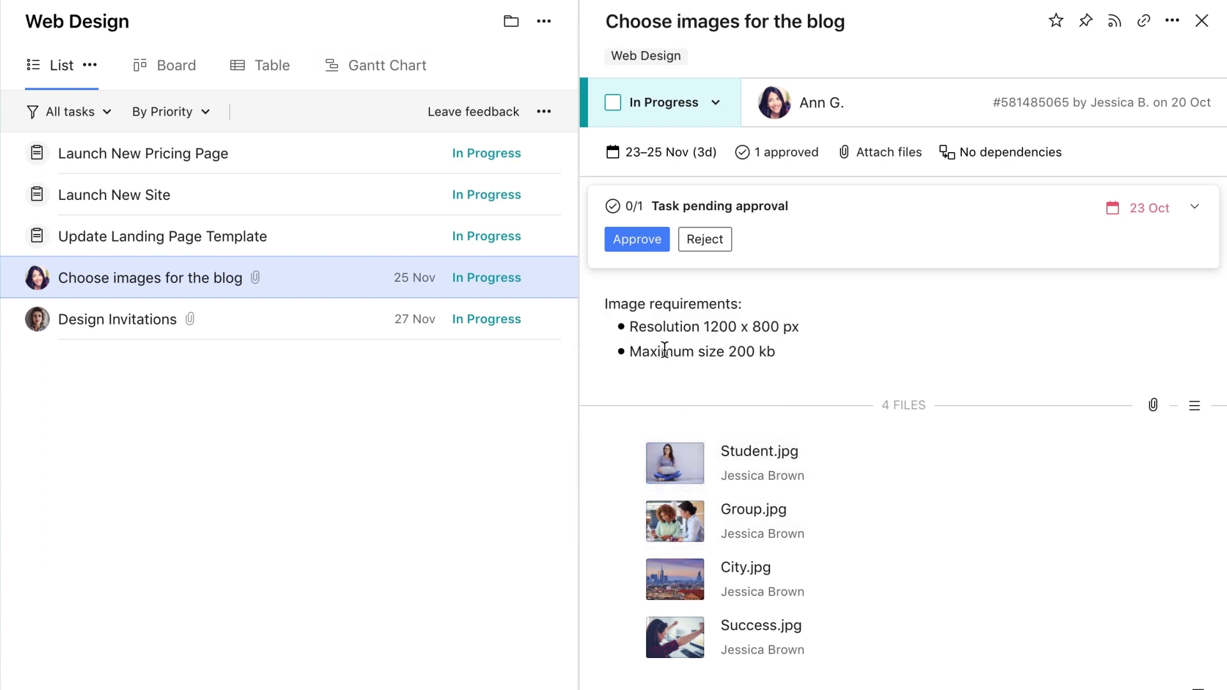
{"action": "left_click", "coordinate": [642, 242]}
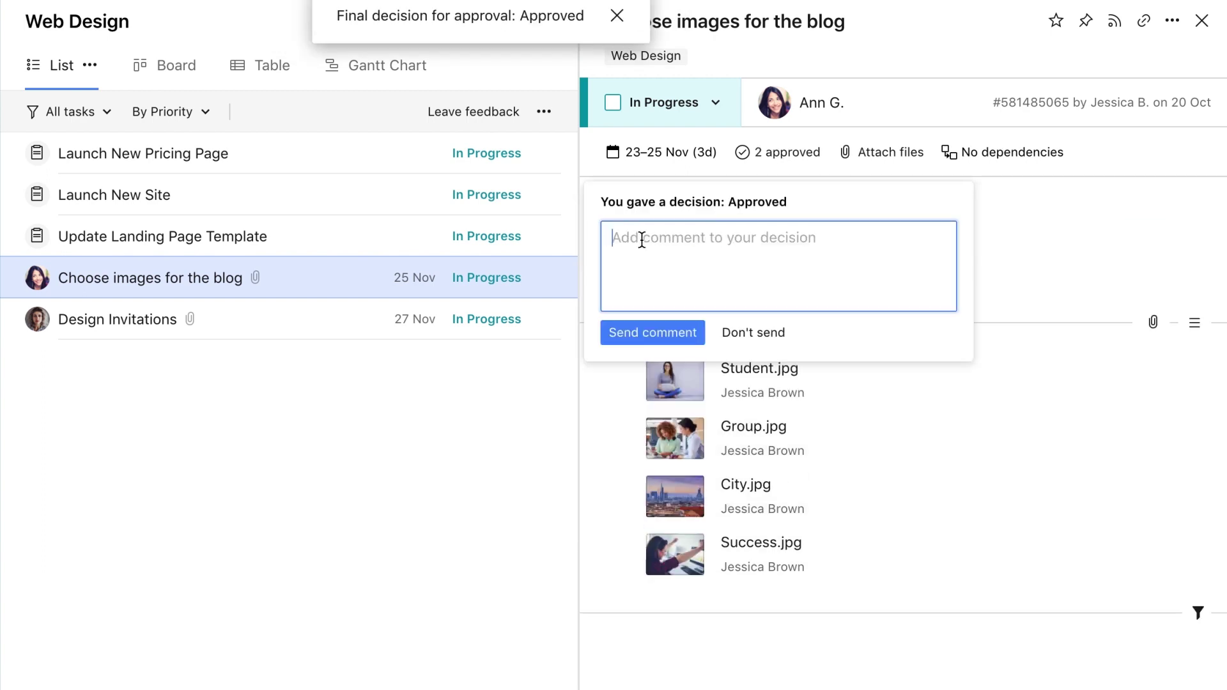
{"action": "type", "text": "I like these images!"}
{"action": "key", "text": "Return"}
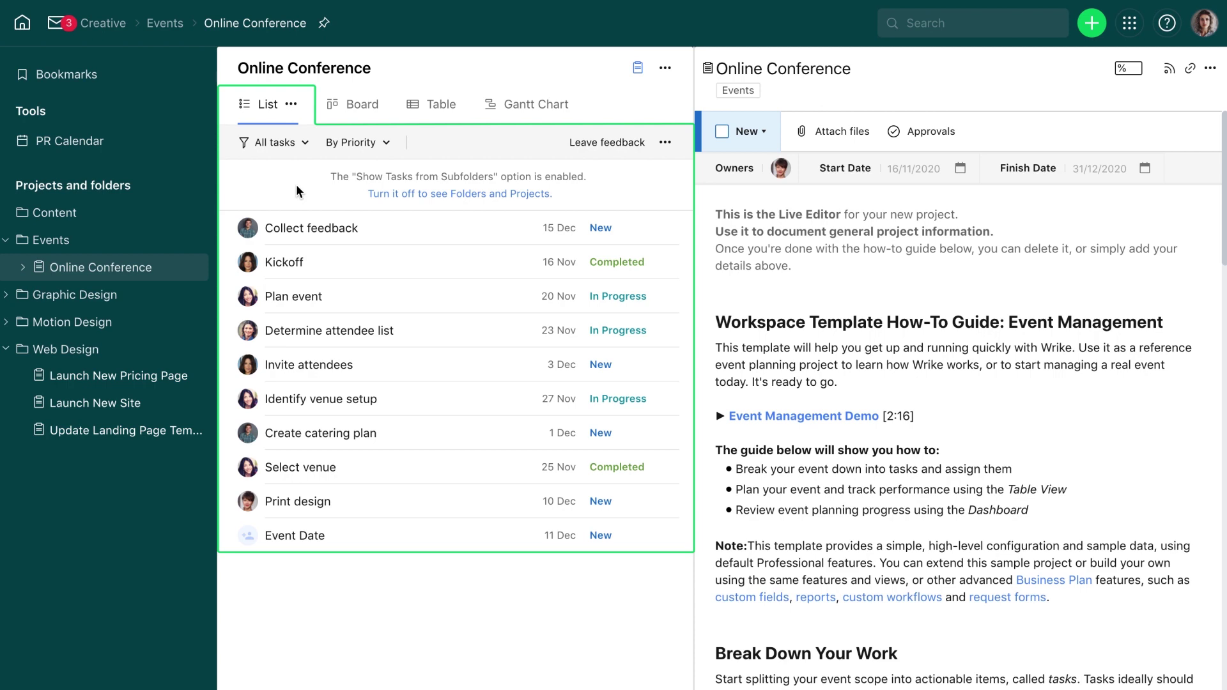
View Online Conference as a Board, then a Table, ending on the Gantt Chart
{"action": "left_click", "coordinate": [357, 105]}
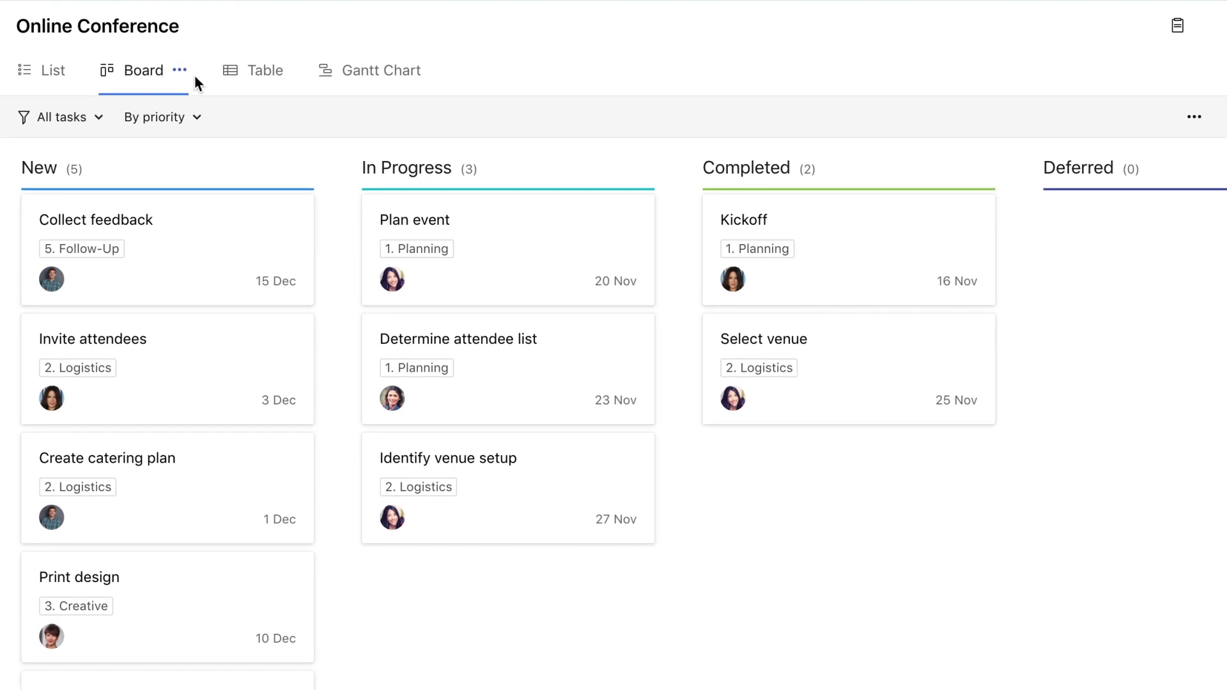
{"action": "left_click", "coordinate": [258, 84]}
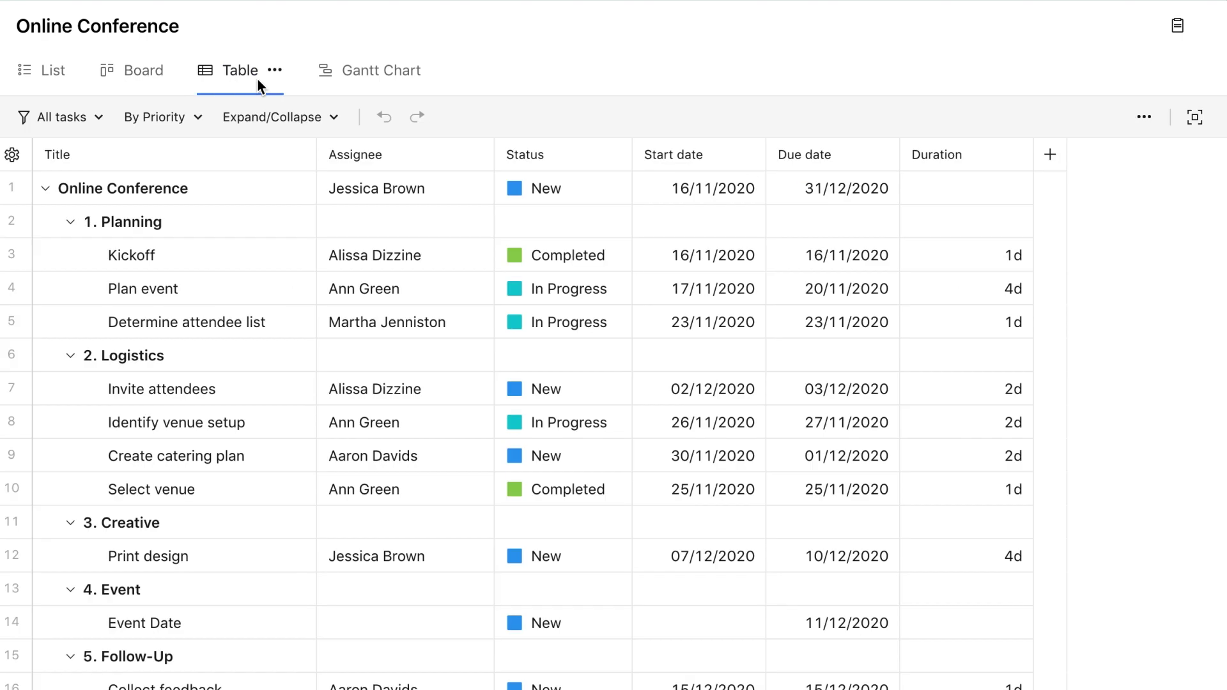
{"action": "left_click", "coordinate": [379, 75]}
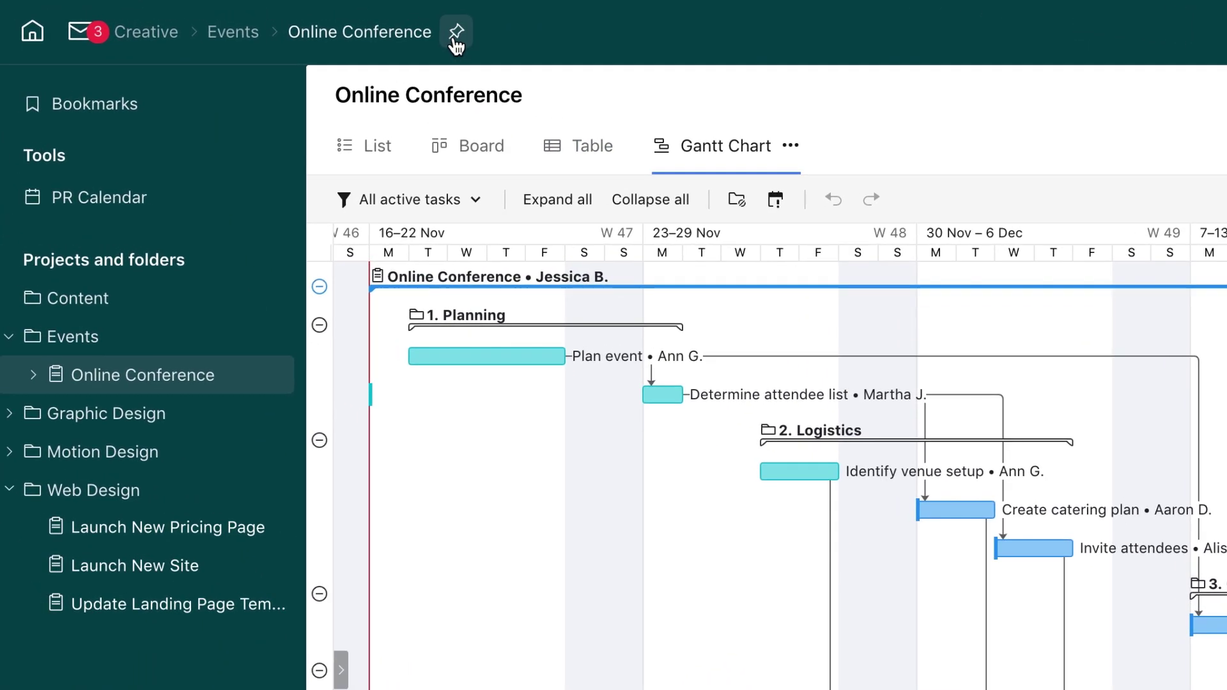
Pin Online Conference to My Home, go to the home page and check the create (+) menu
{"action": "left_click", "coordinate": [455, 35]}
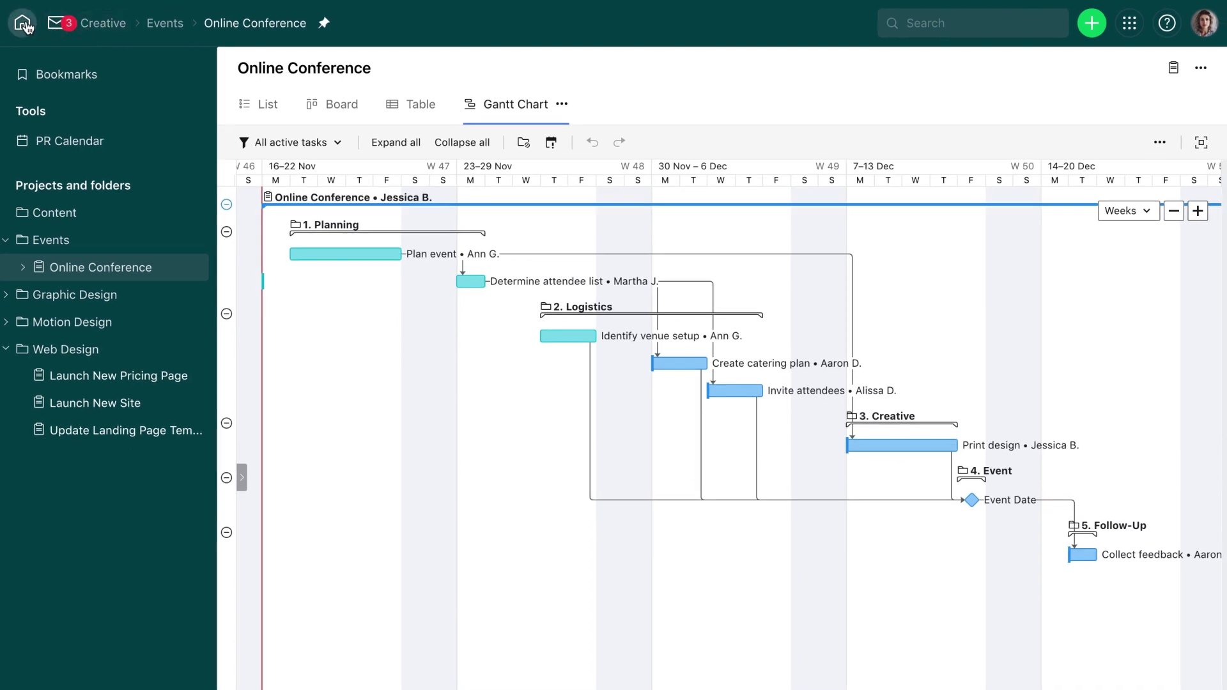
{"action": "left_click", "coordinate": [24, 25]}
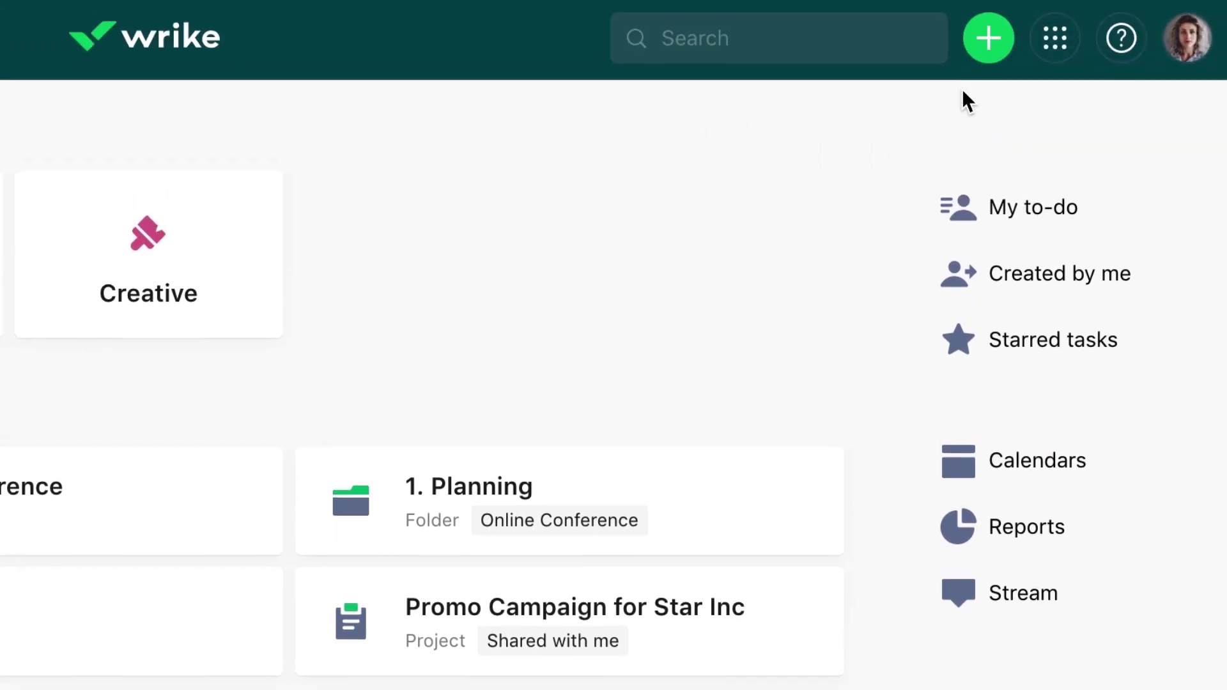
{"action": "left_click", "coordinate": [989, 64]}
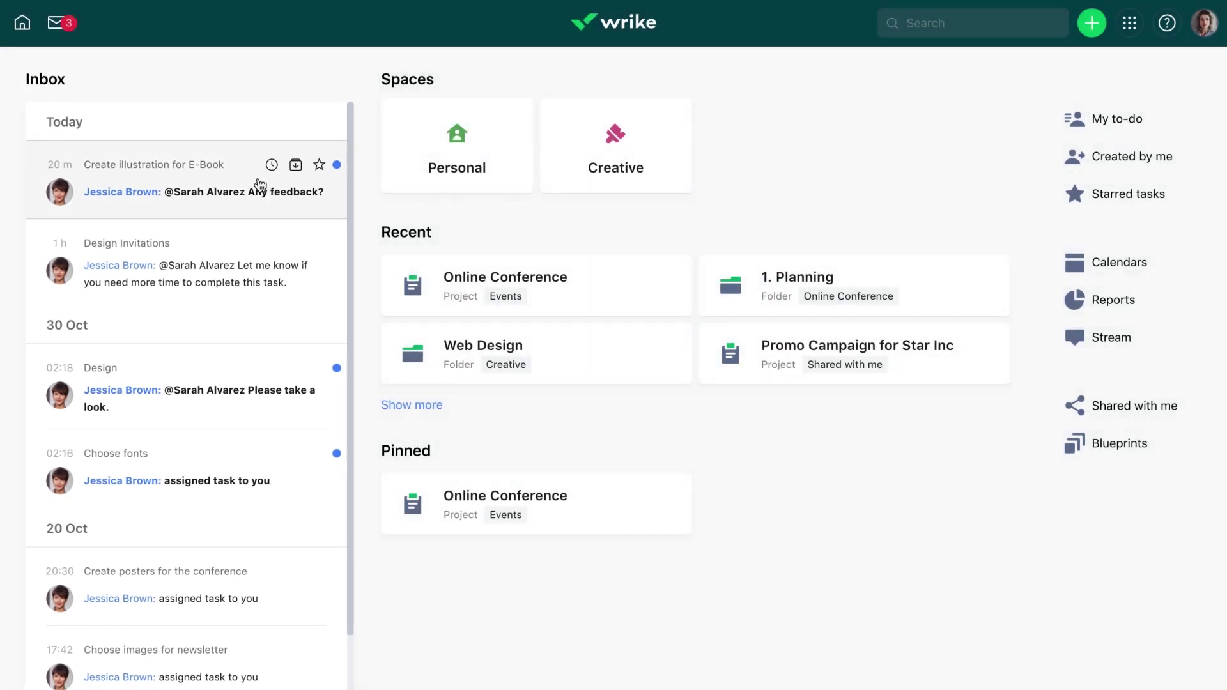
Reply 'Looks great!' on Create illustration for E-Book, then show the My to-do list
{"action": "left_click", "coordinate": [259, 186]}
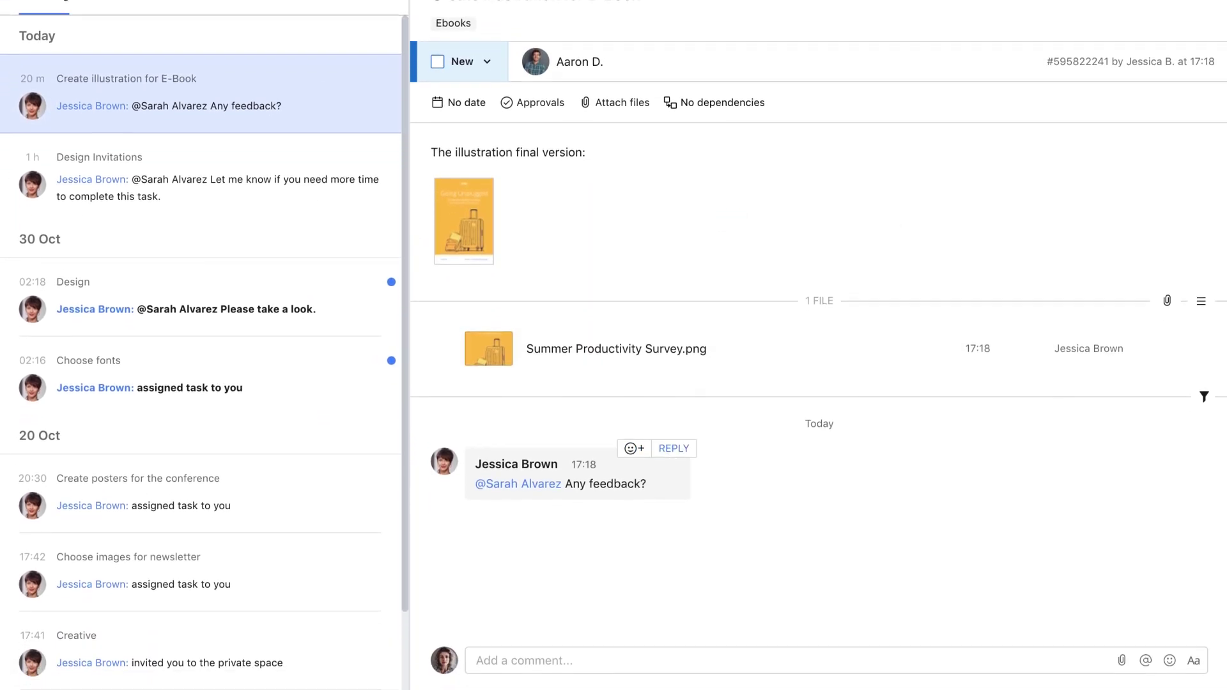
{"action": "left_click", "coordinate": [674, 448]}
{"action": "type", "text": "Looks great!"}
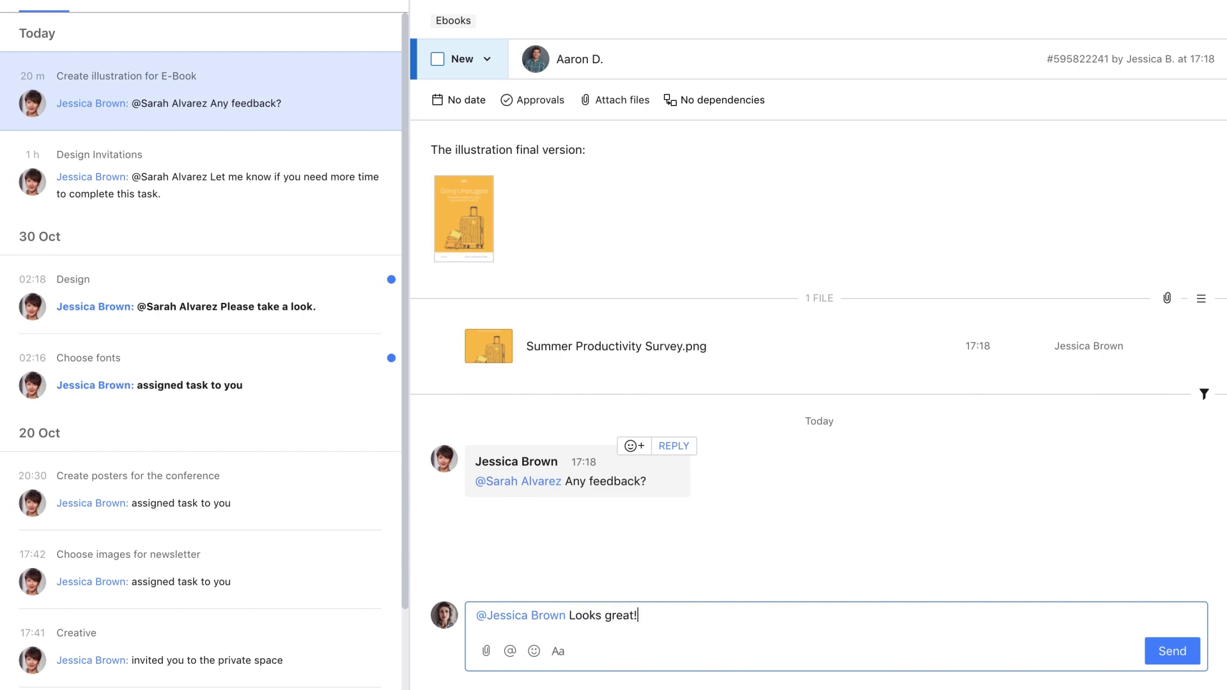
{"action": "key", "text": "Return"}
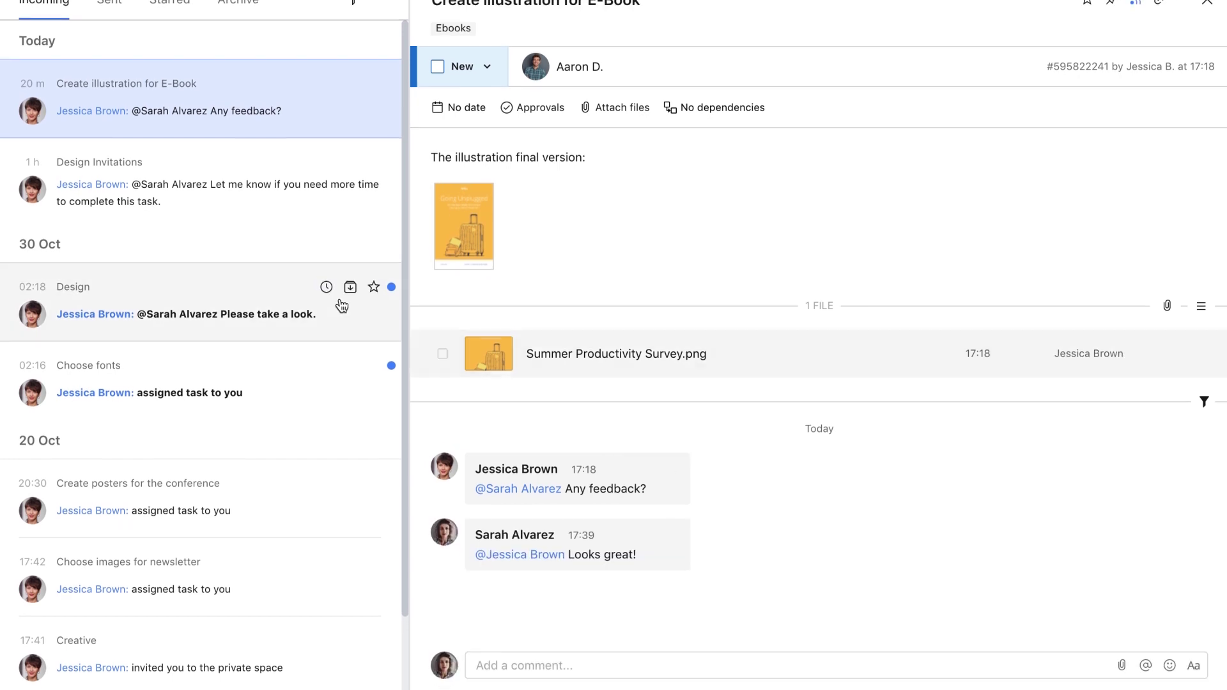
{"action": "left_click", "coordinate": [22, 2]}
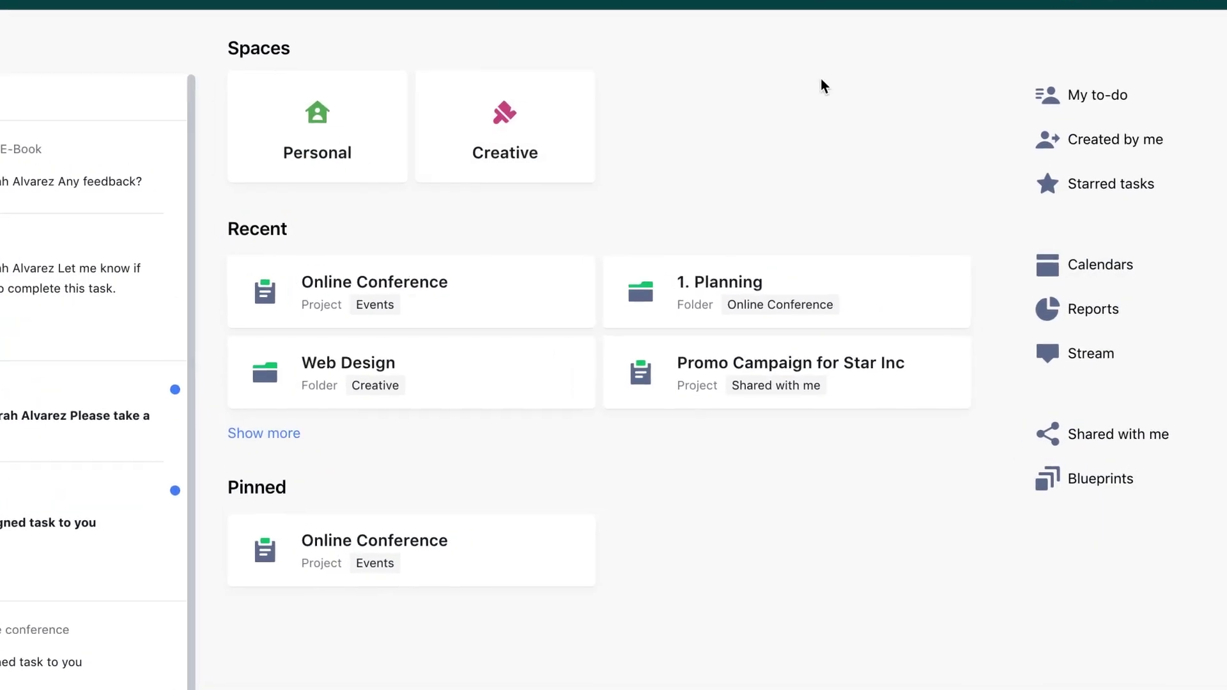
{"action": "left_click", "coordinate": [1075, 96]}
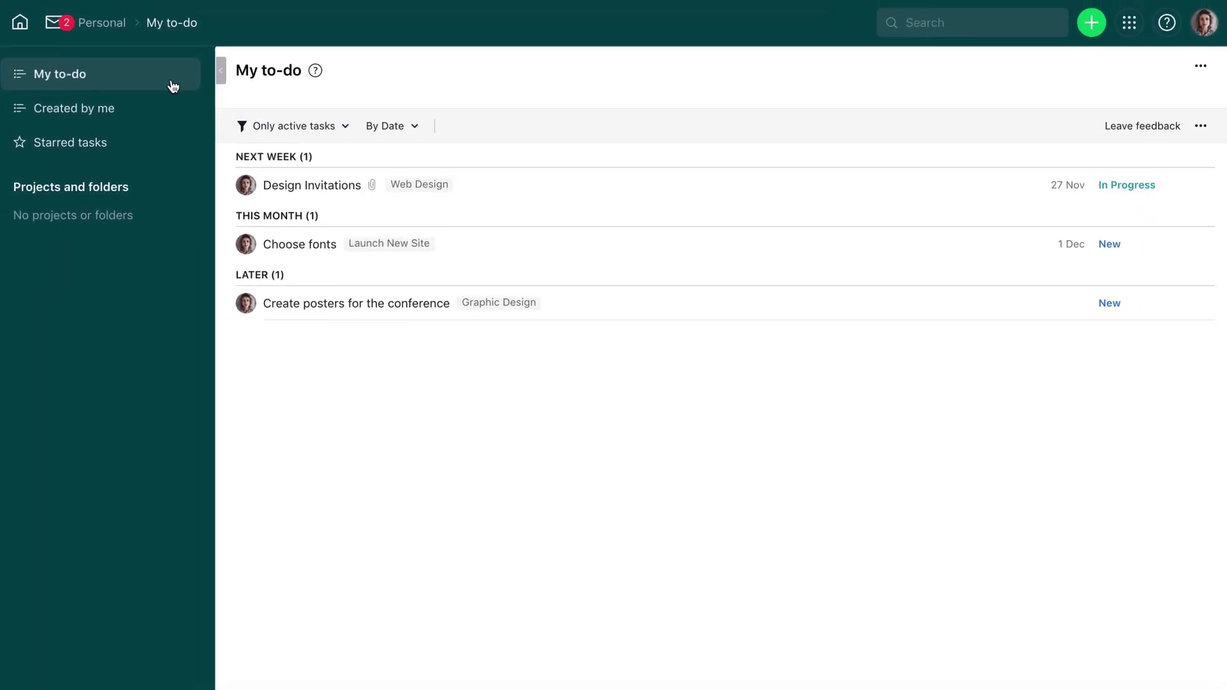
From the home page, open the Shared with me list
{"action": "left_click", "coordinate": [21, 22]}
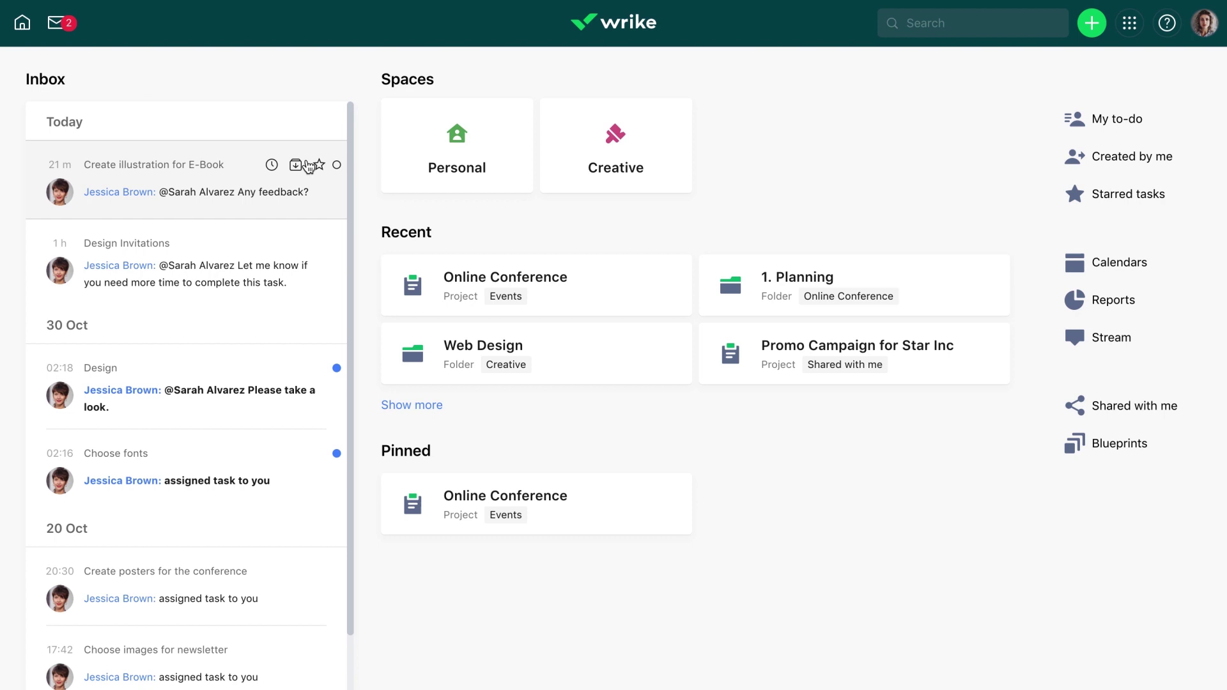
{"action": "left_click", "coordinate": [1123, 414]}
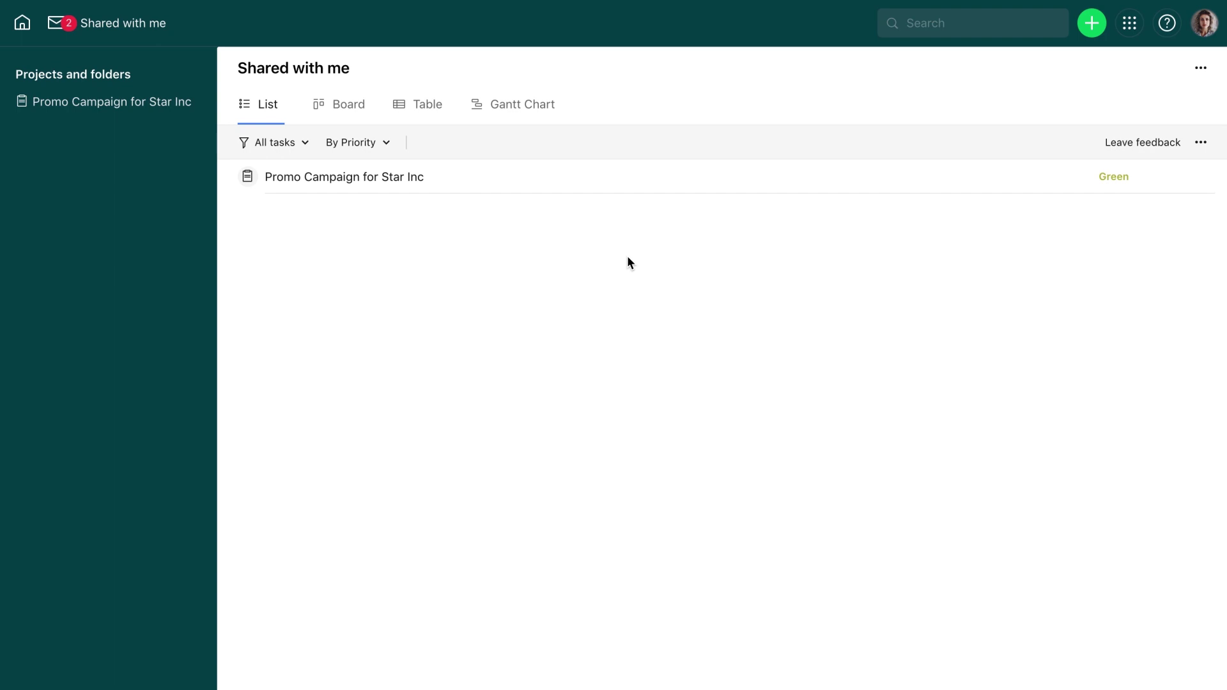
Open Promo Campaign for Star Inc and briefly check recent tasks in the search panel
{"action": "left_click", "coordinate": [654, 182]}
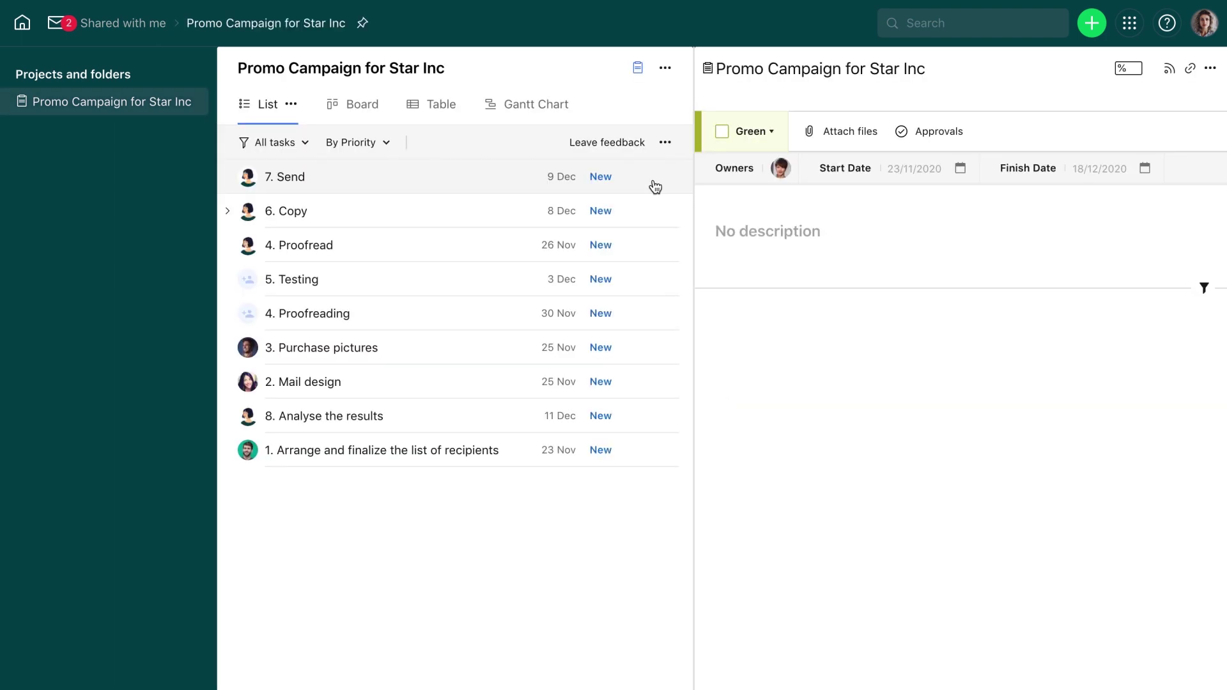
{"action": "left_click", "coordinate": [955, 23]}
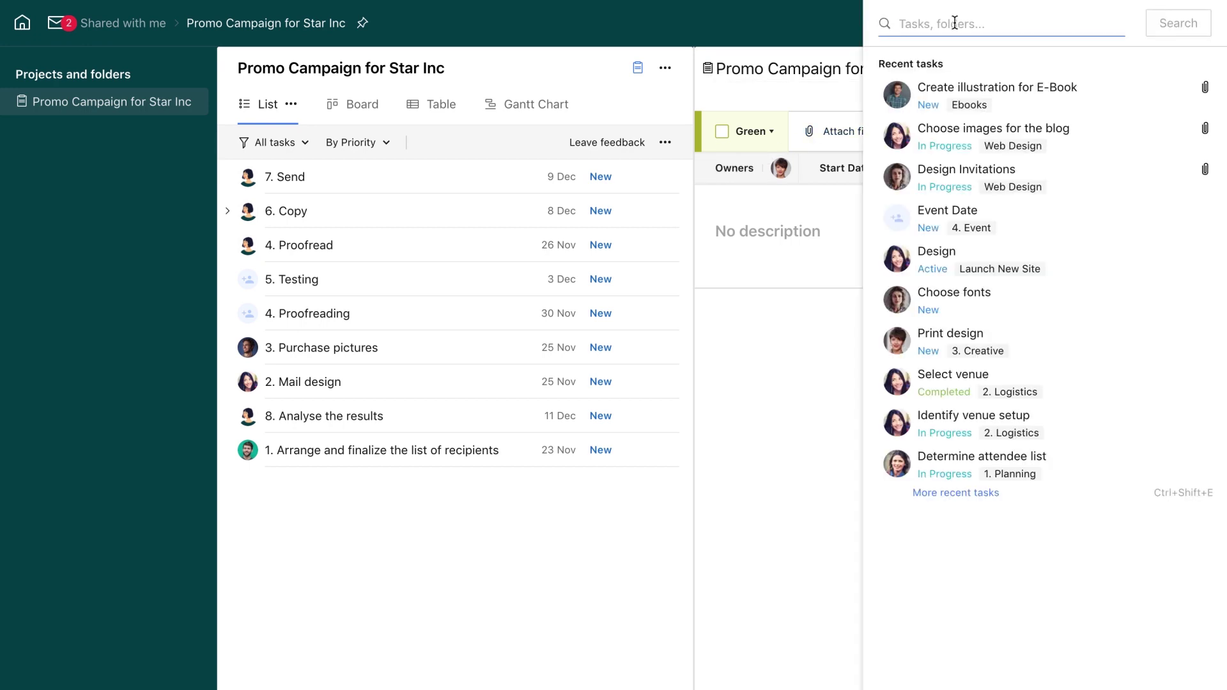
{"action": "left_click", "coordinate": [837, 33]}
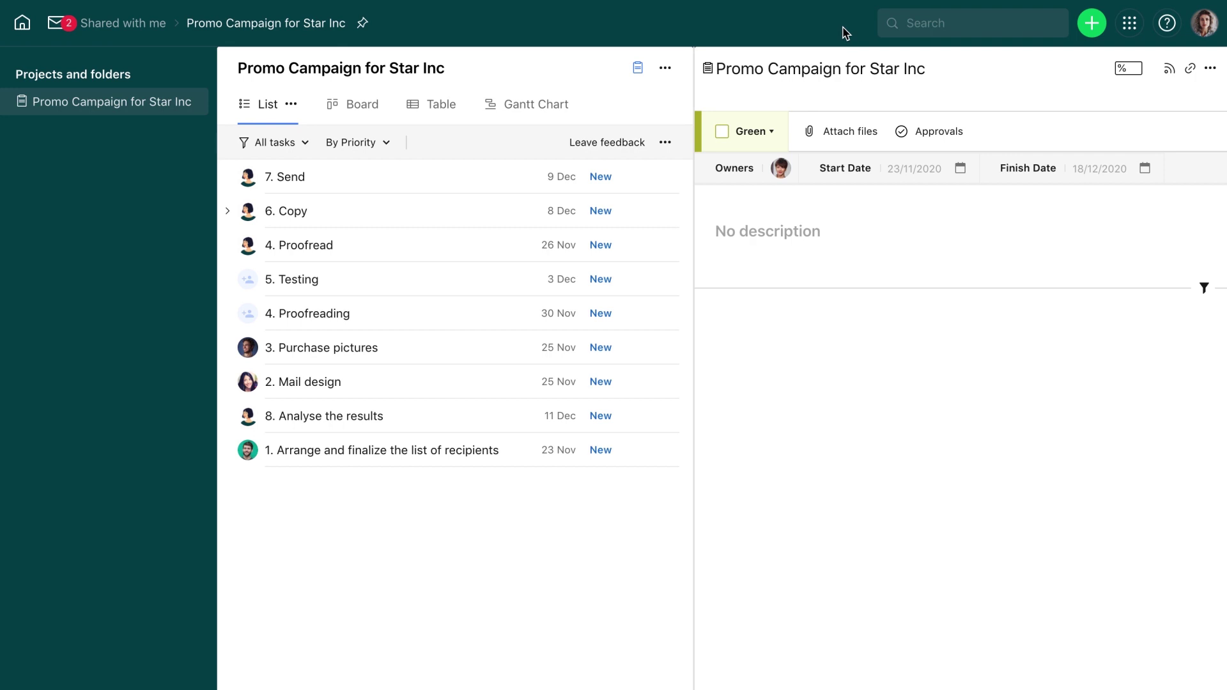
Show the Account Information settings page with the Collaborator role and 20 Oct 2020 join date
{"action": "left_click", "coordinate": [1206, 25]}
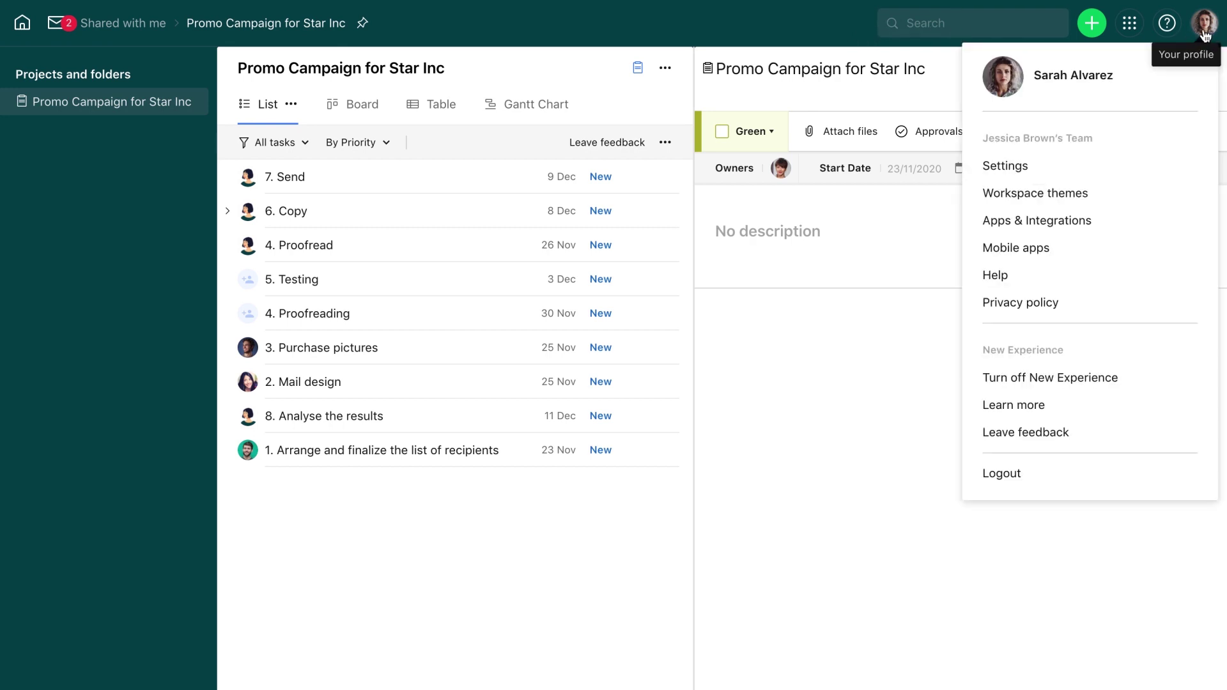
{"action": "left_click", "coordinate": [1136, 181]}
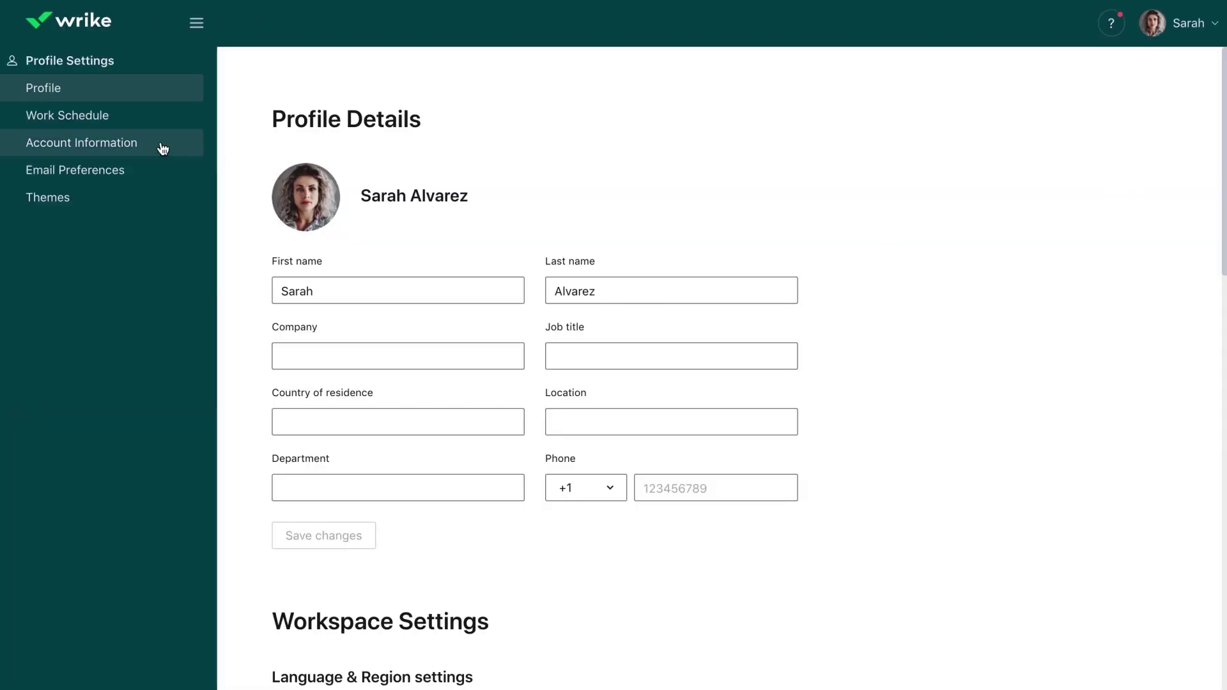
{"action": "left_click", "coordinate": [163, 148]}
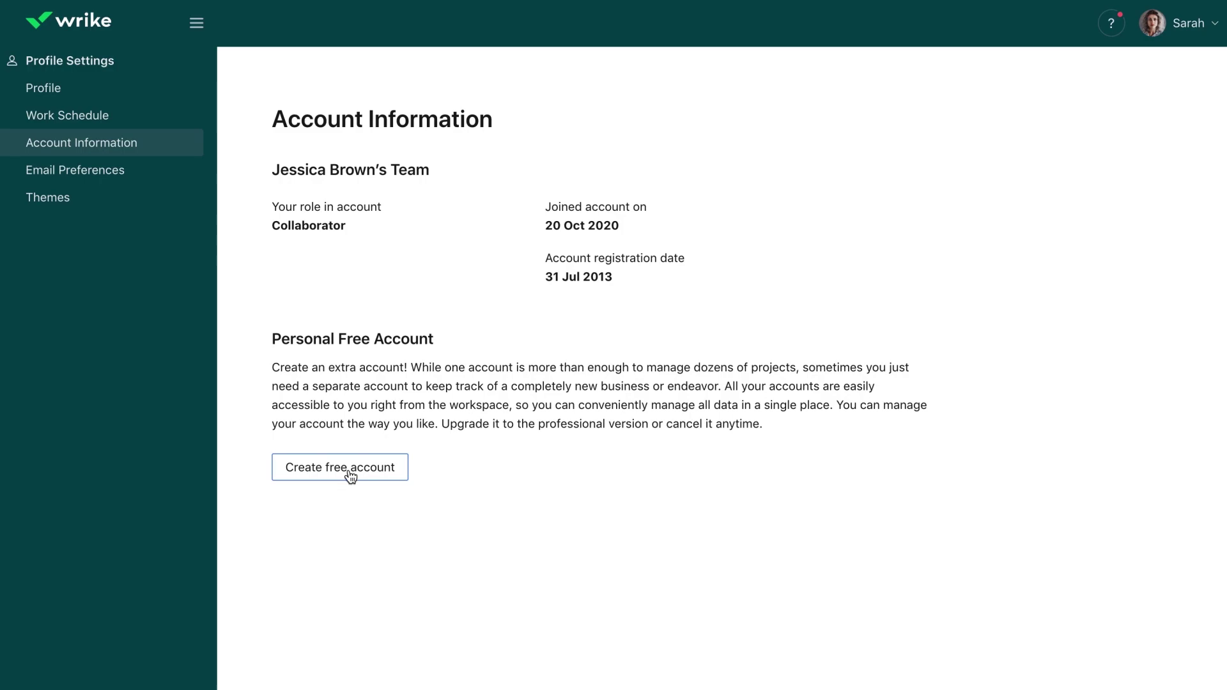